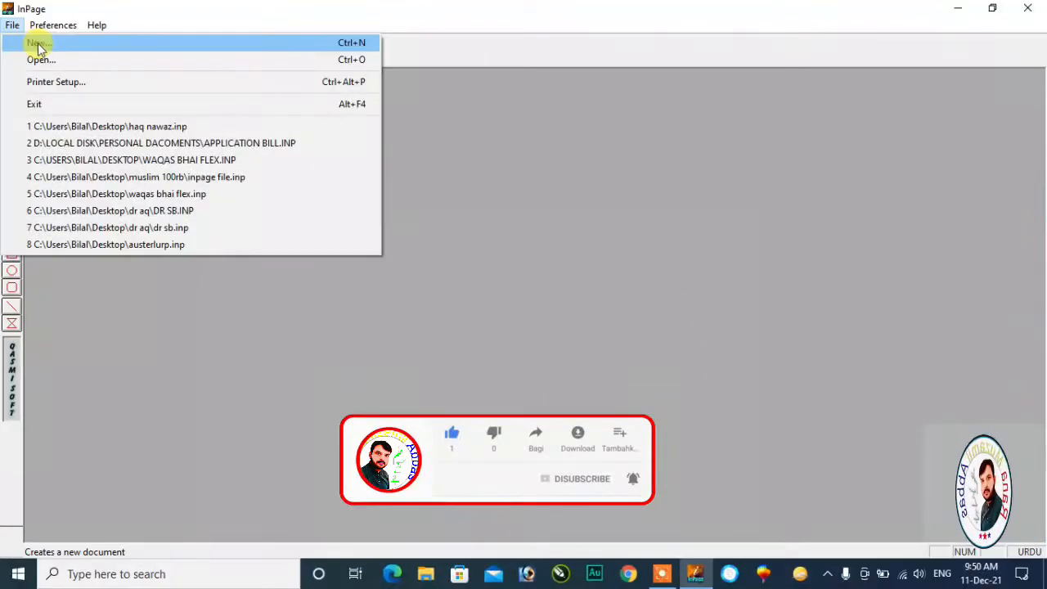
Step: Create a new A4 portrait document with one page, 0.5" margins and right-to-left direction
click(35, 42)
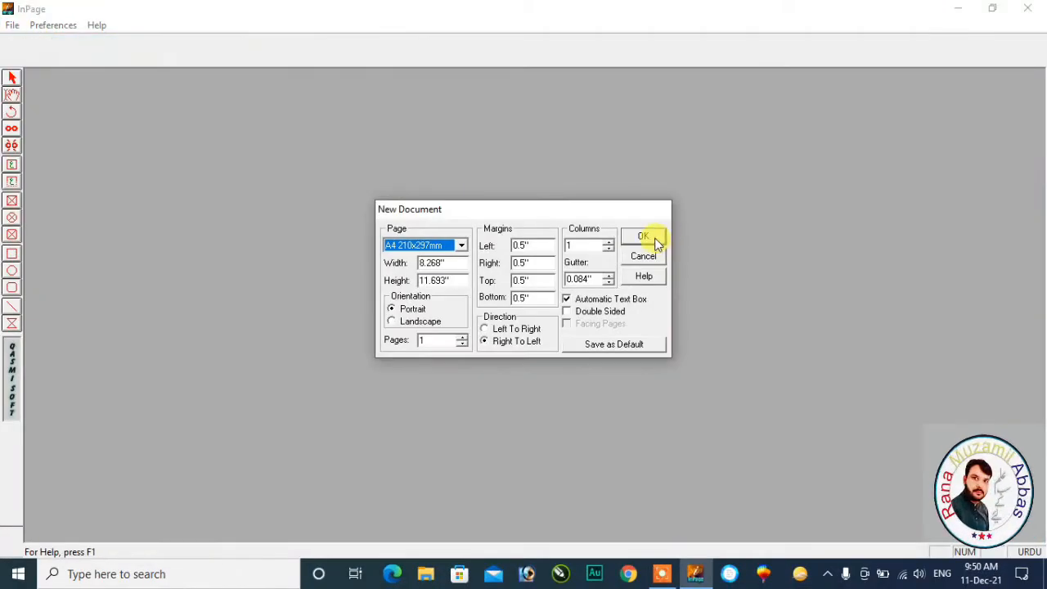
click(655, 237)
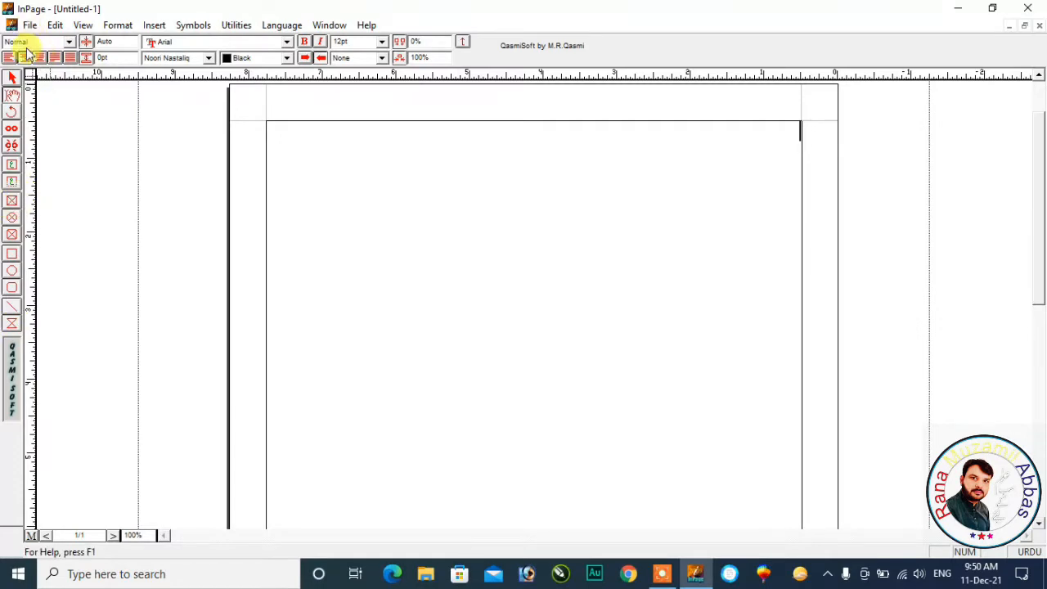
Step: Draw a rectangular picture box about 2.6 by 2.2 inches in the upper middle of the page and start importing a picture into it
click(12, 201)
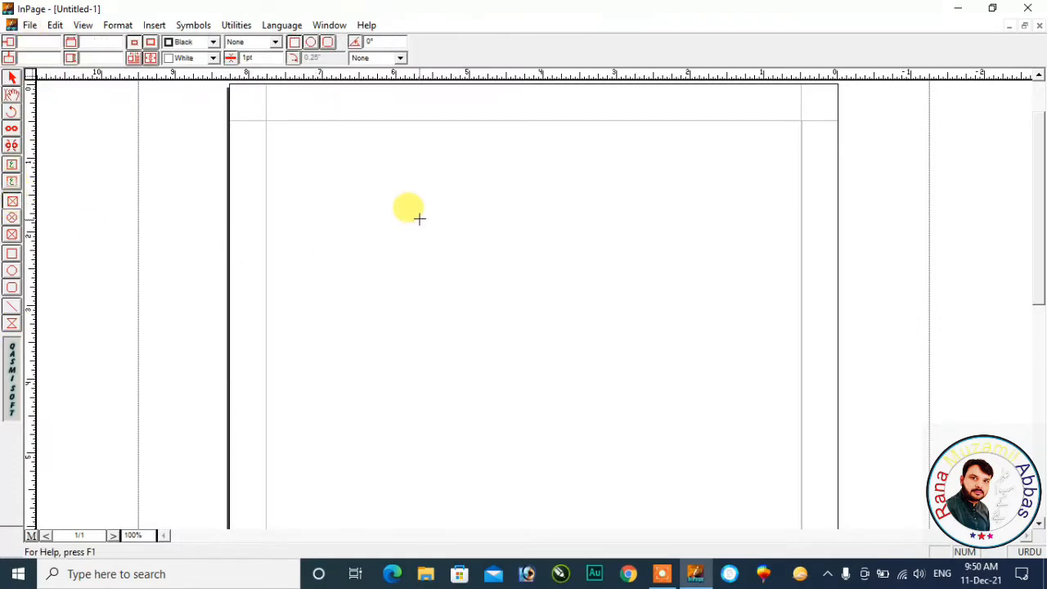
drag(579, 347, 609, 377)
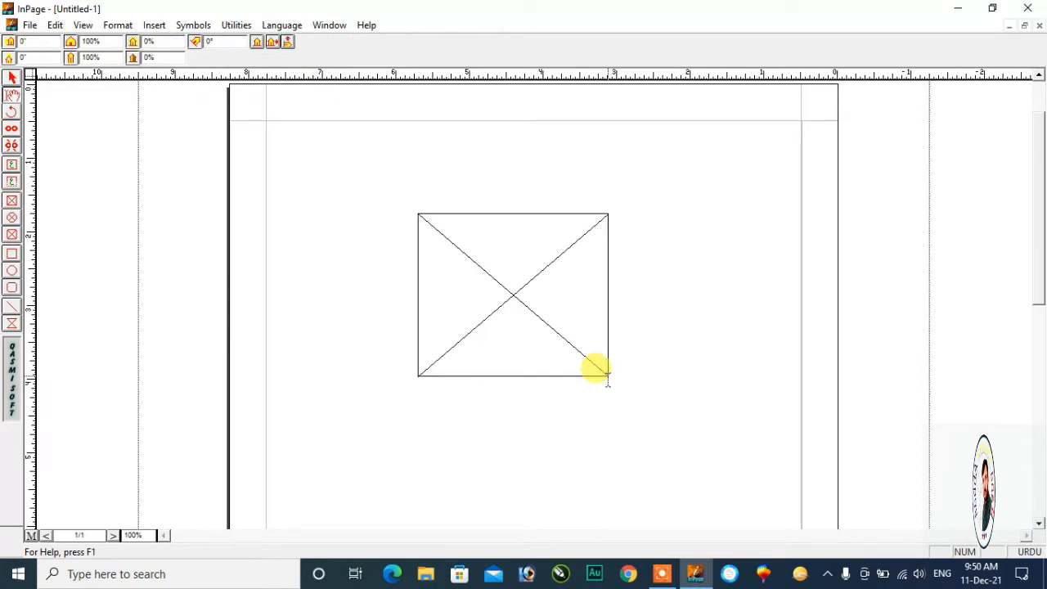
right_click(513, 291)
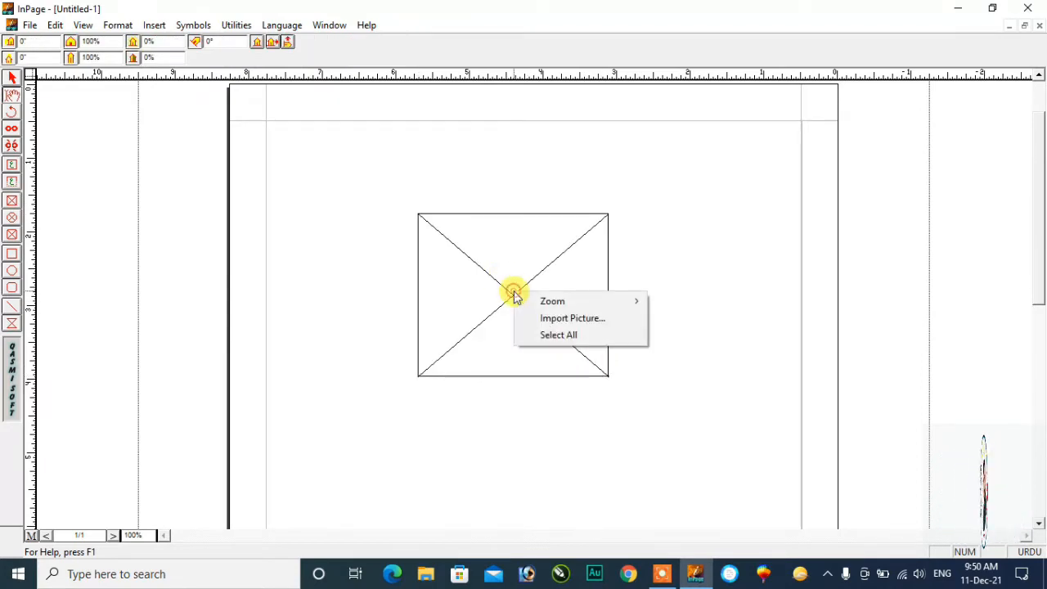
click(570, 320)
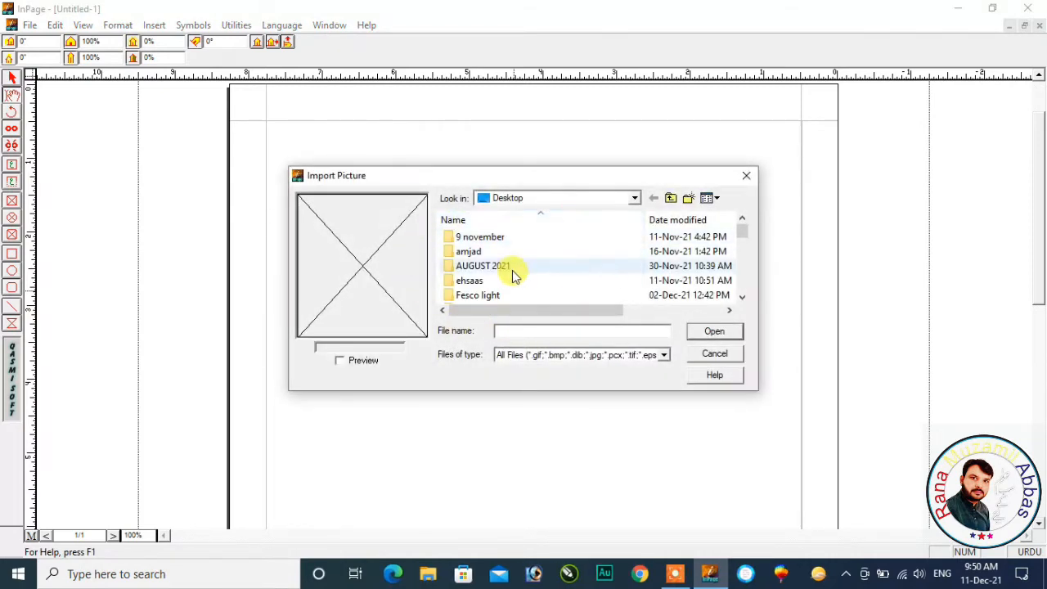
Step: Show the Desktop files as large icons while choosing the picture to import
scroll(513, 276, down, 5)
scroll(511, 279, down, 3)
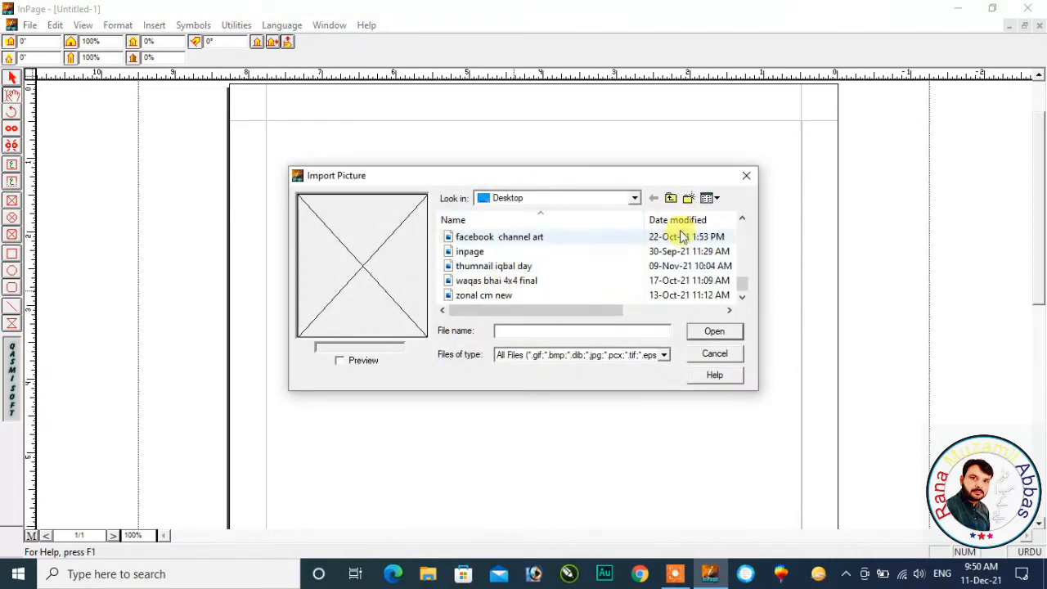
click(716, 199)
click(746, 236)
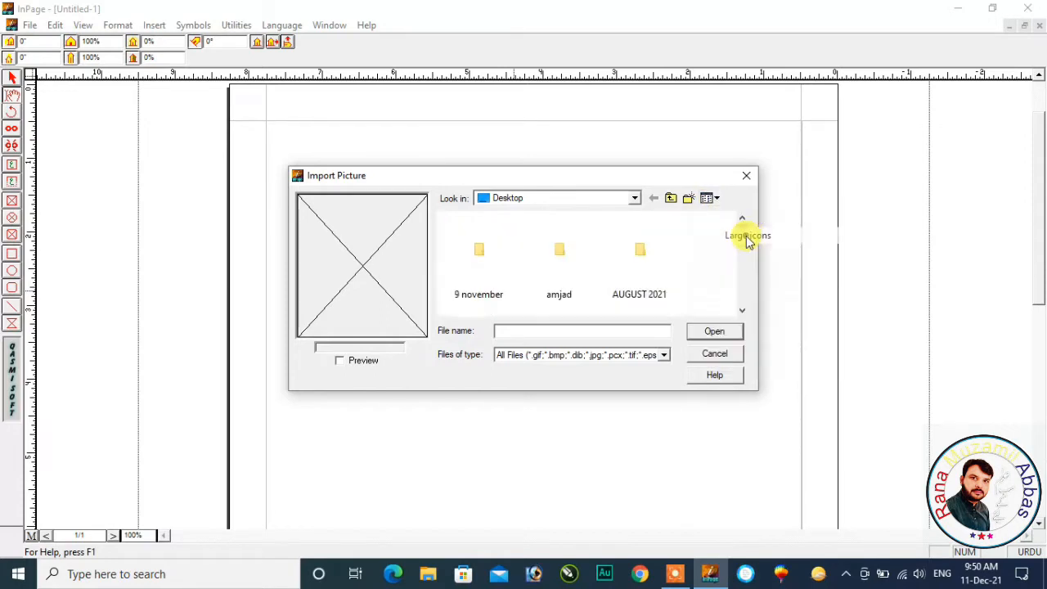
Step: Import the Desktop picture "facebook channel art" into the rectangular picture box
scroll(651, 282, down, 5)
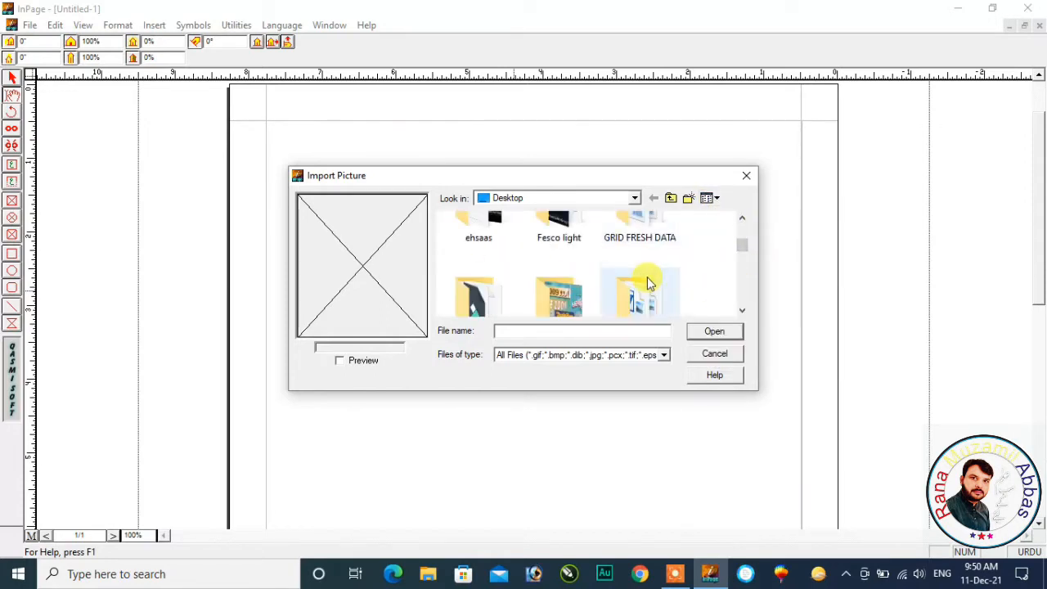
scroll(651, 283, down, 4)
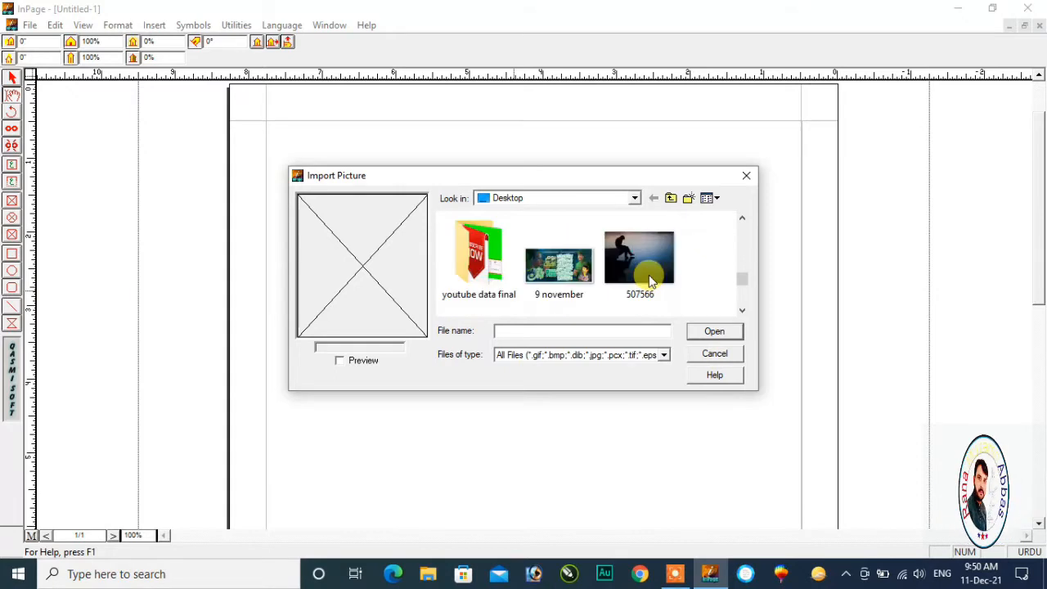
scroll(650, 275, down, 3)
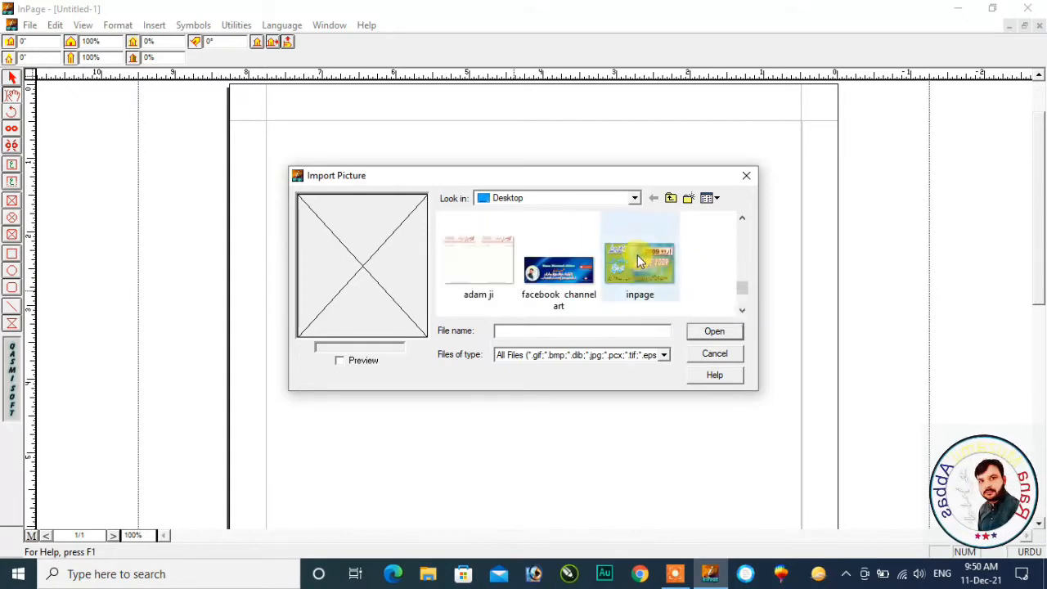
scroll(679, 279, down, 3)
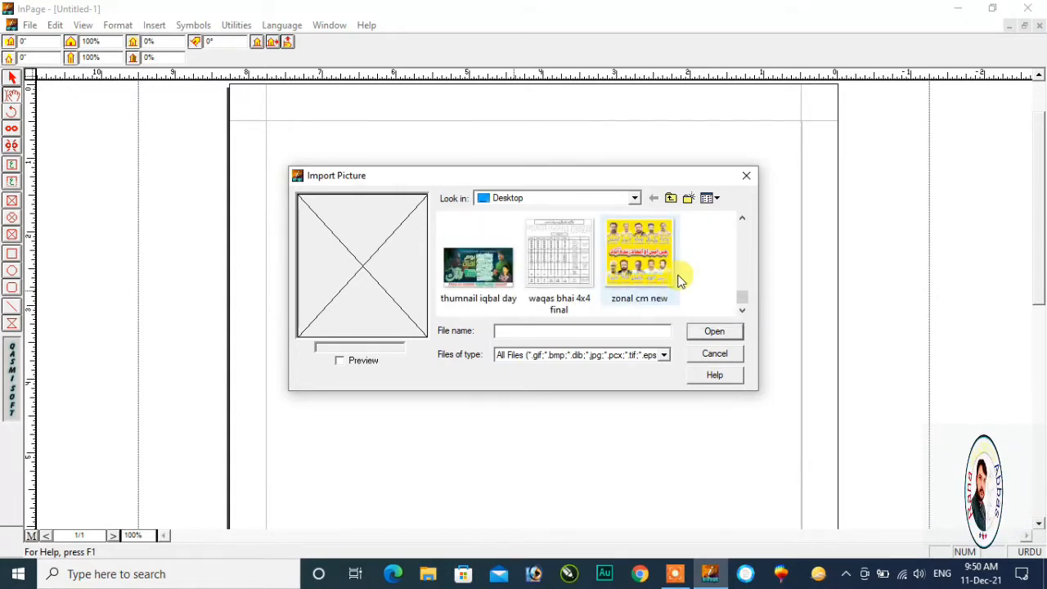
scroll(679, 280, up, 1)
scroll(679, 280, up, 1)
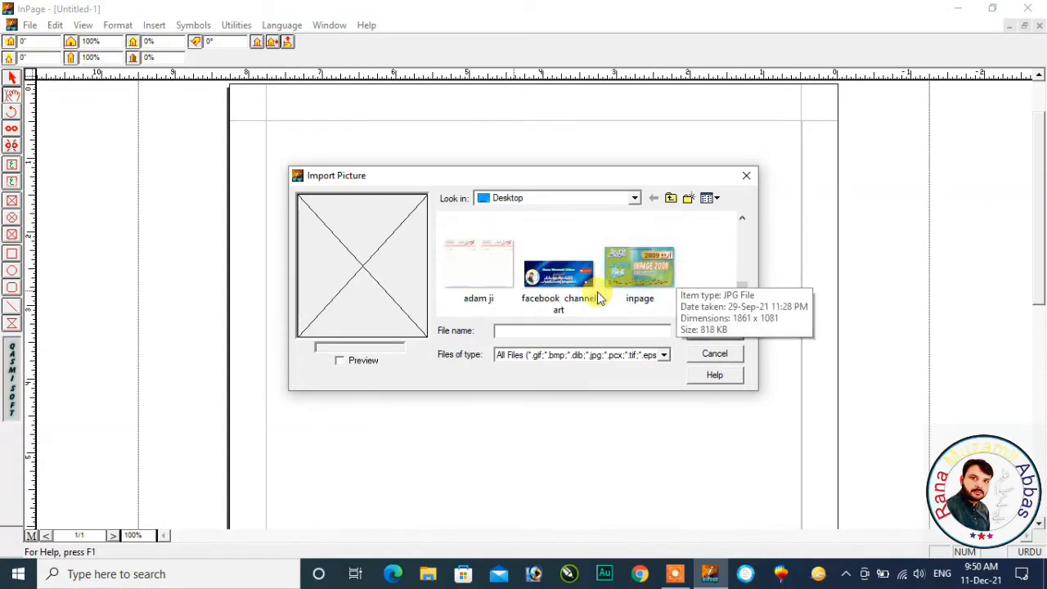
click(554, 276)
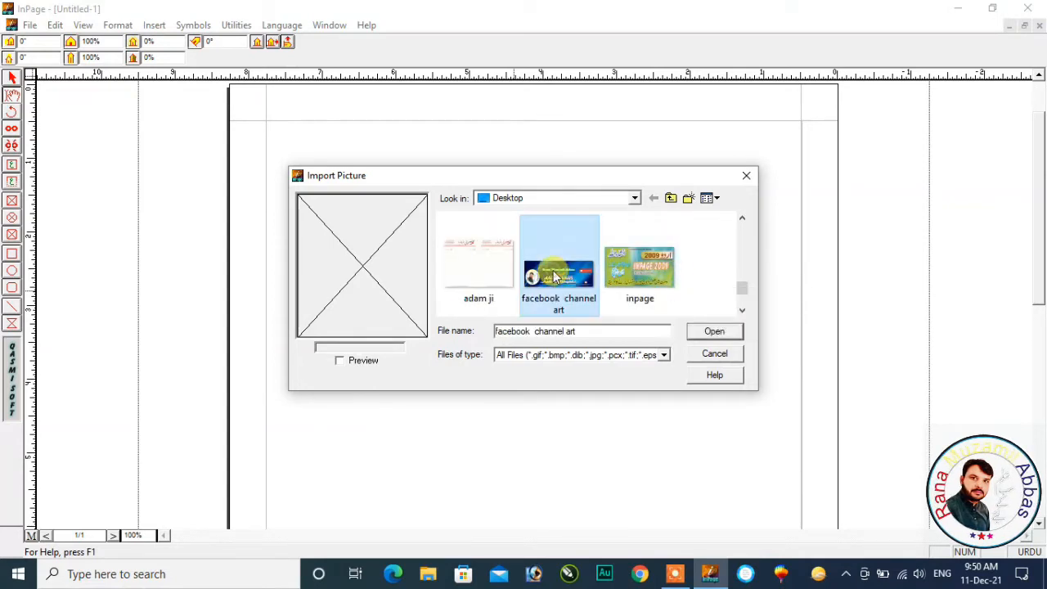
click(716, 333)
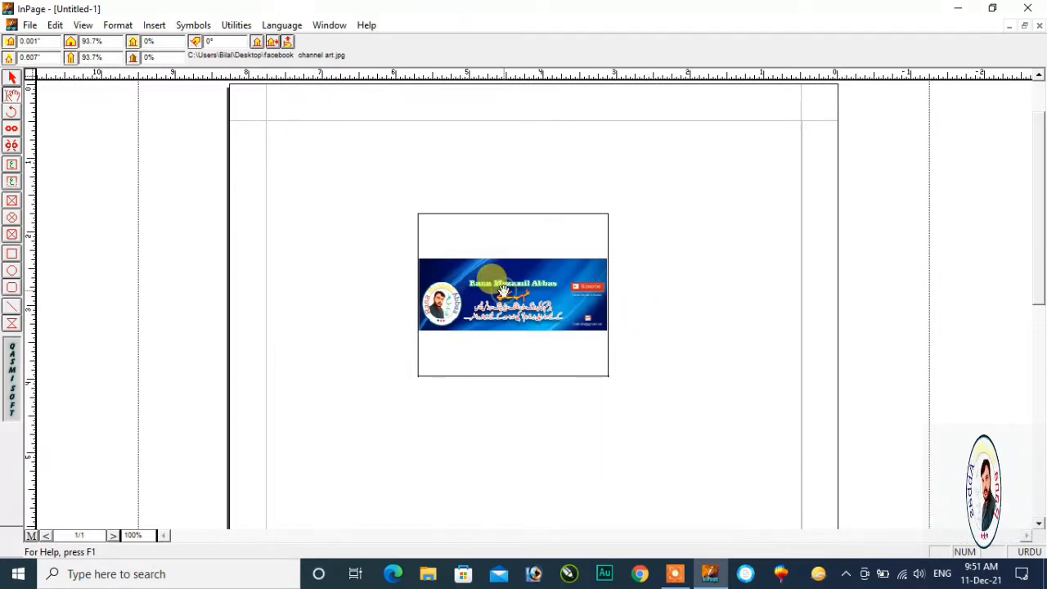
Step: Delete the rectangular picture box together with its imported picture
click(12, 77)
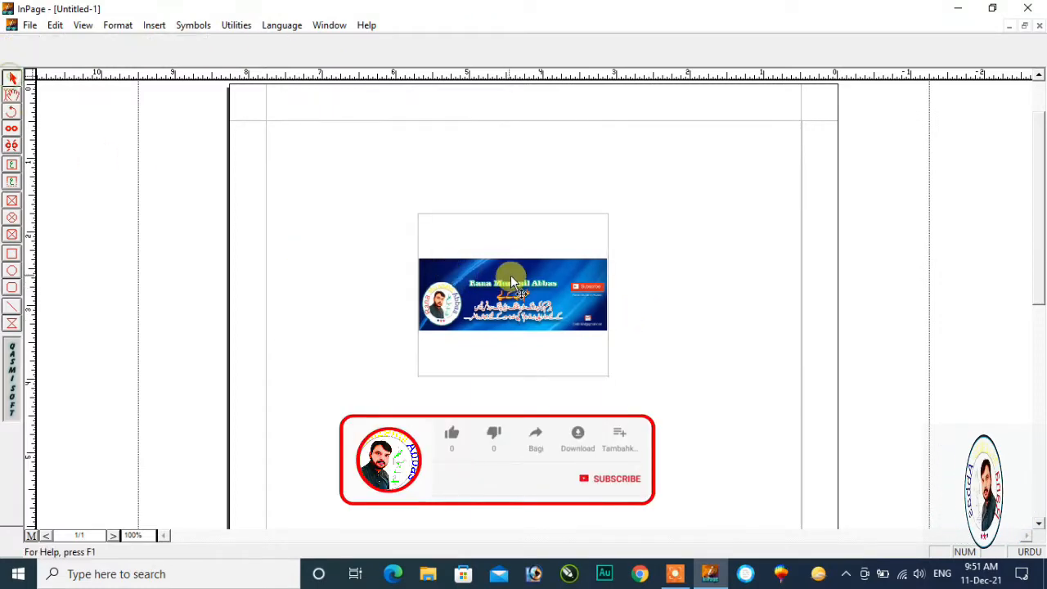
click(511, 280)
key(Delete)
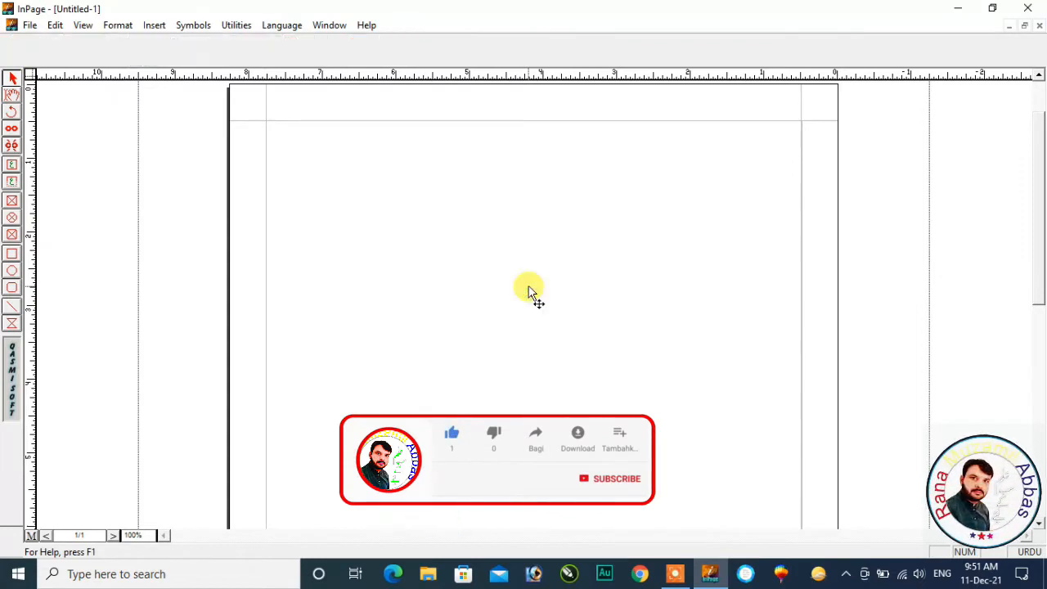
Step: Draw a circular picture box about 1.6 inches across mid-page and import the Desktop picture "facebook channel art" into it
click(12, 217)
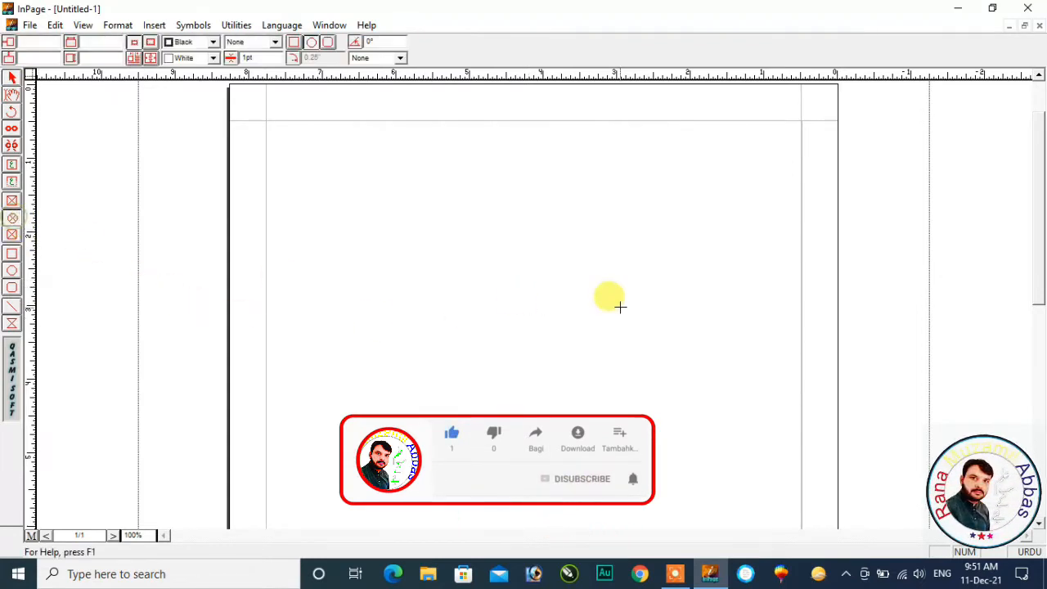
drag(480, 239, 601, 360)
right_click(535, 299)
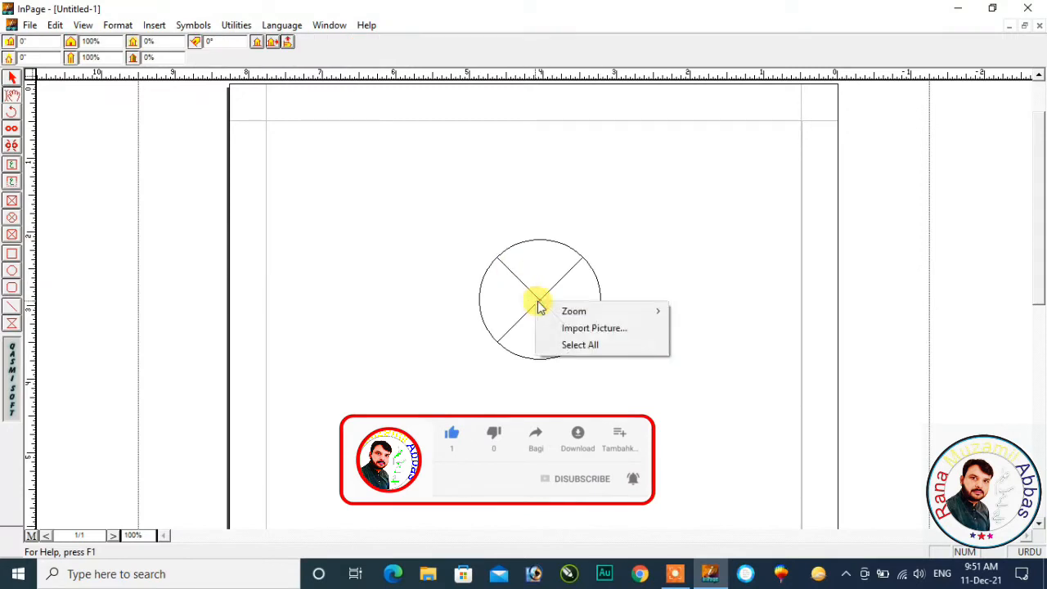
click(570, 327)
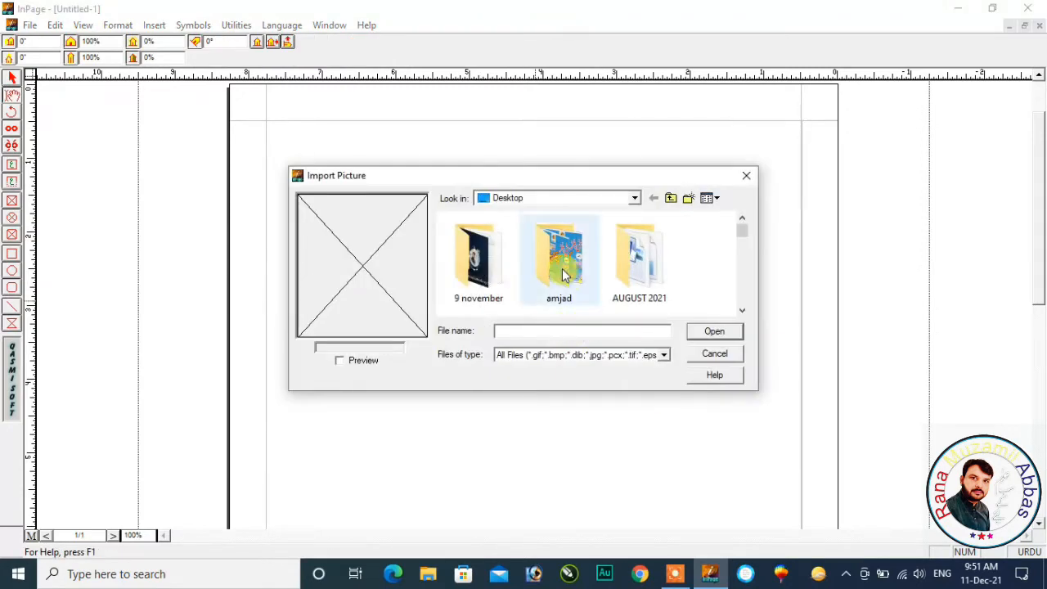
scroll(562, 268, down, 5)
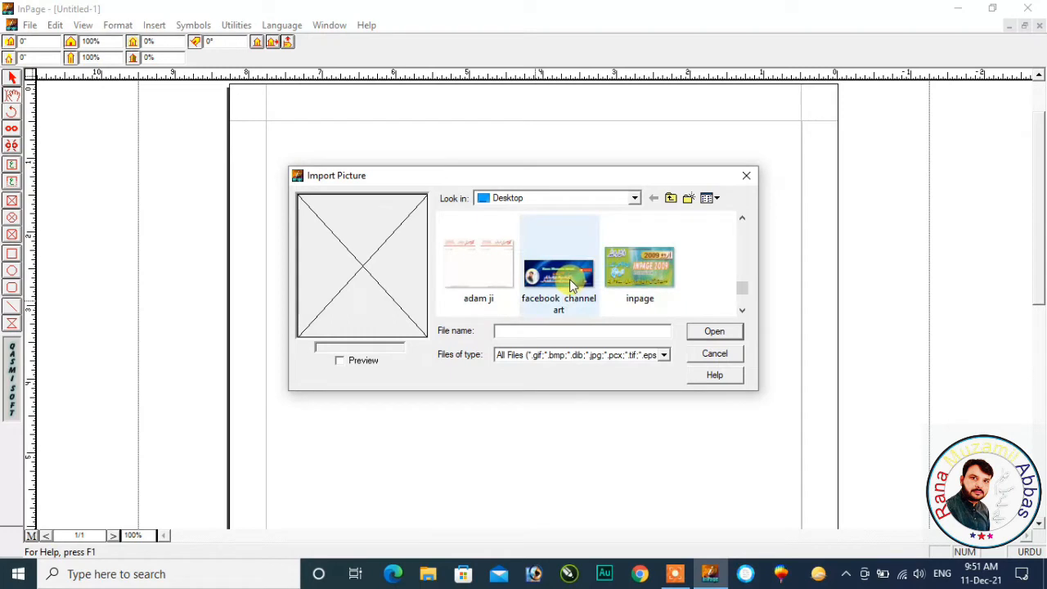
click(571, 282)
click(725, 332)
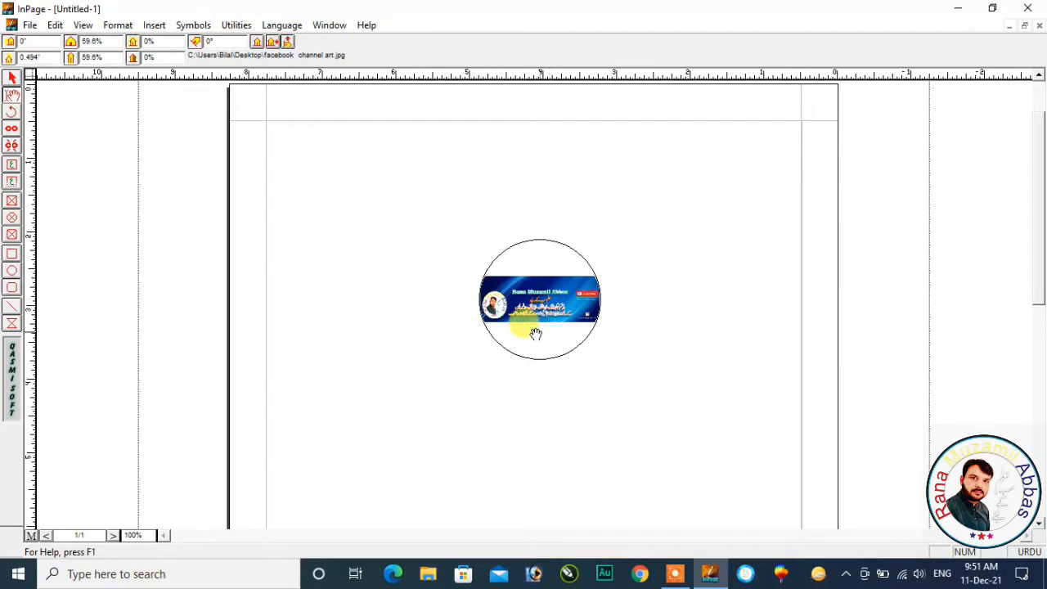
Step: Draw a rounded-corner picture box about 1.2 by 1.1 inches beside the circle and import "facebook channel art" into it
click(13, 236)
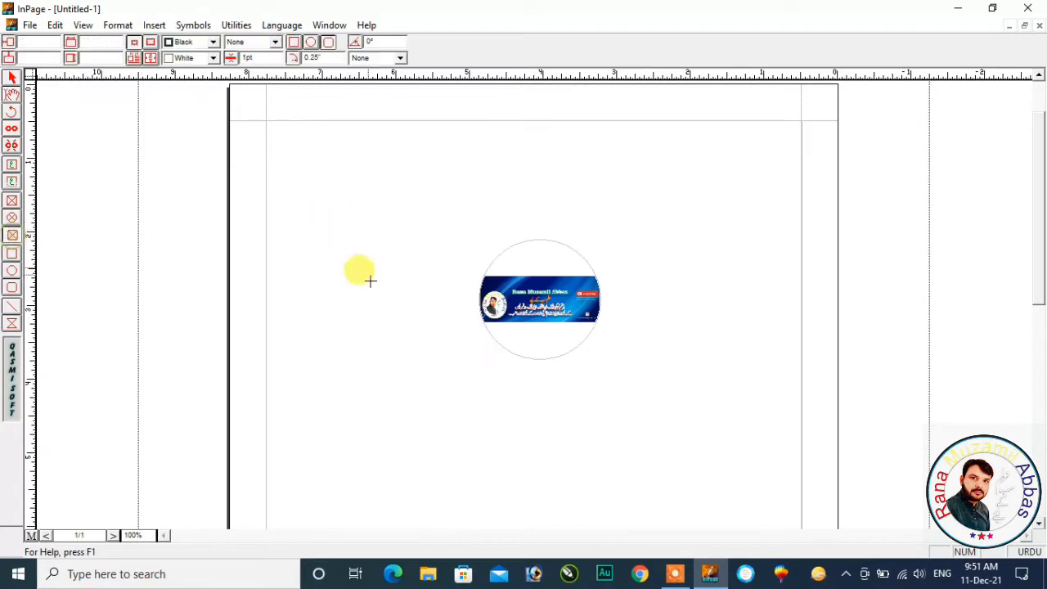
drag(327, 301, 414, 379)
right_click(370, 347)
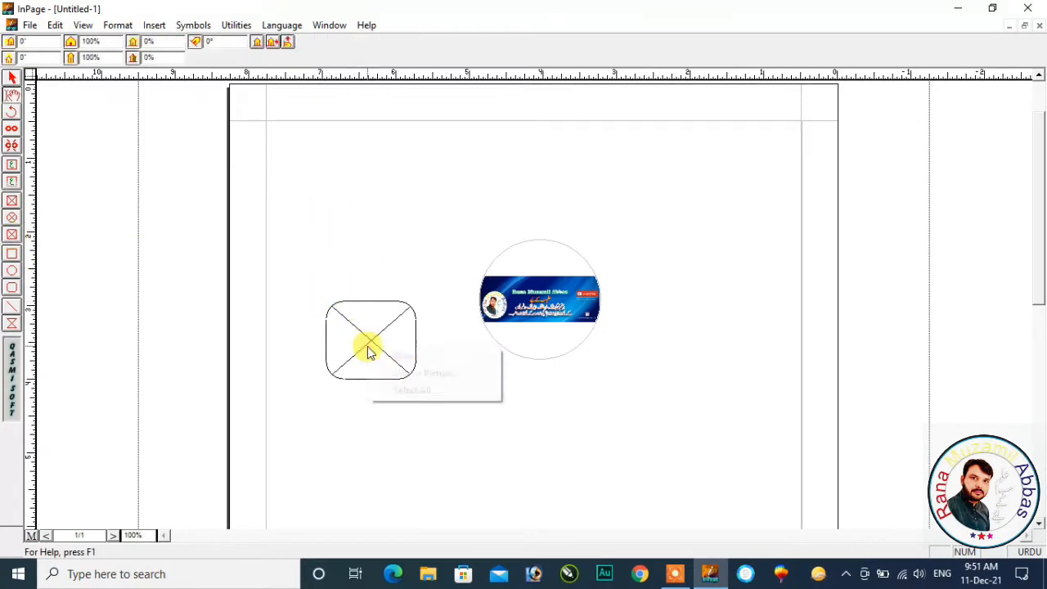
click(412, 373)
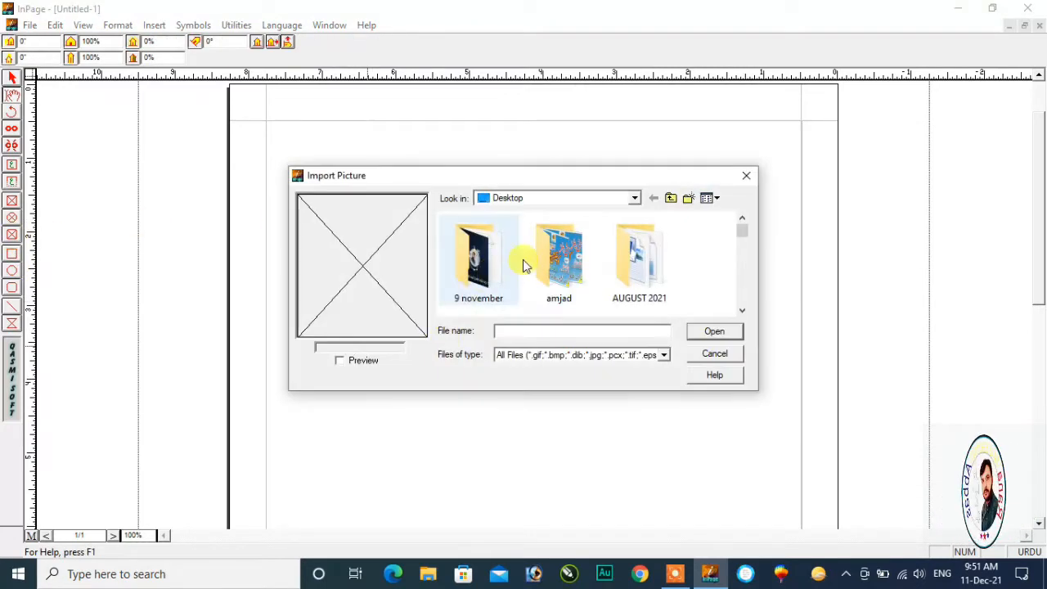
scroll(575, 270, down, 5)
scroll(580, 305, down, 2)
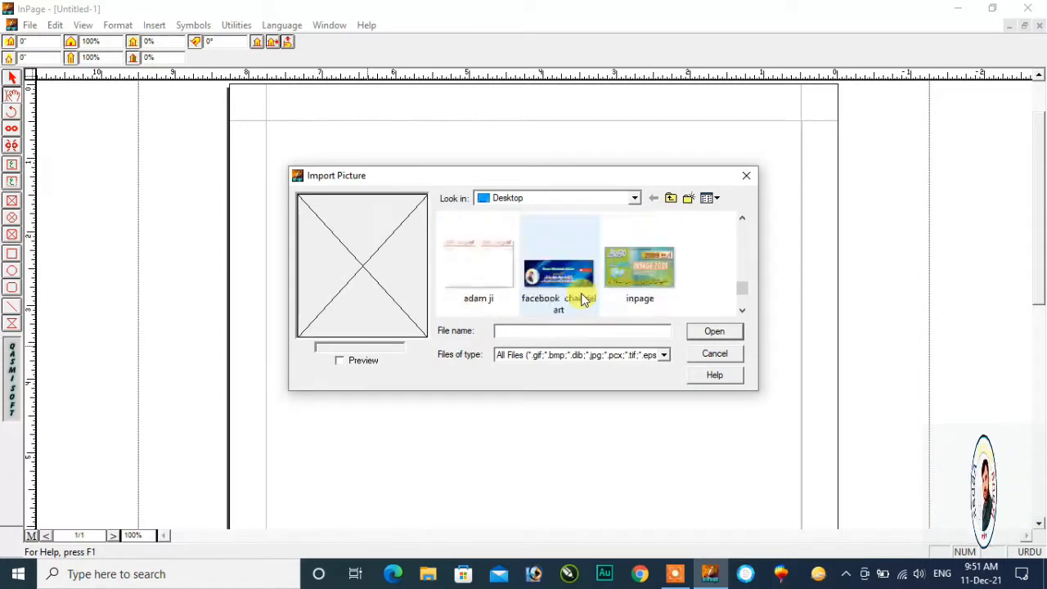
scroll(583, 302, up, 1)
click(584, 301)
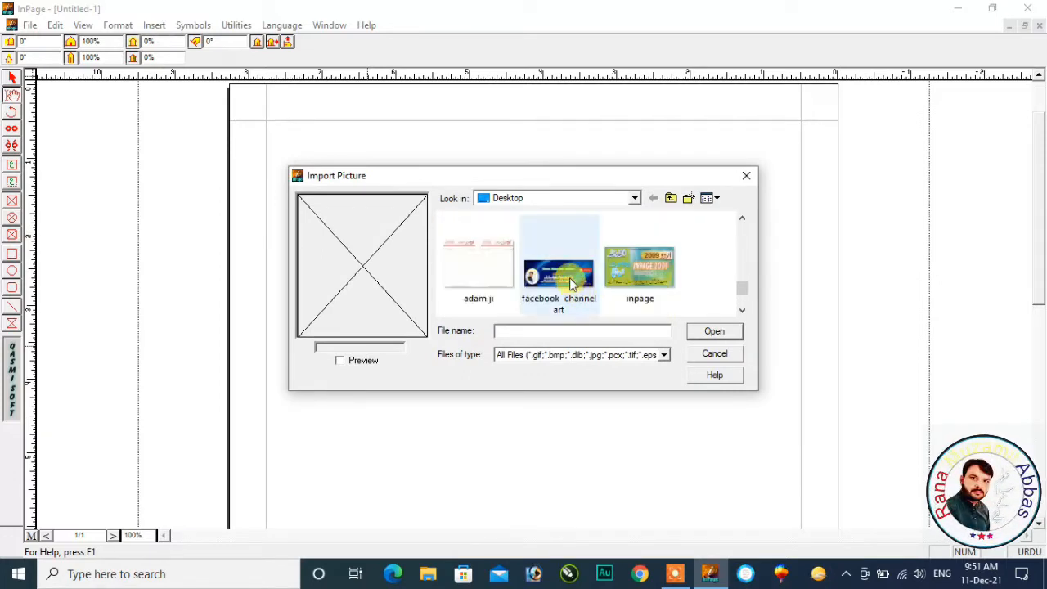
click(716, 330)
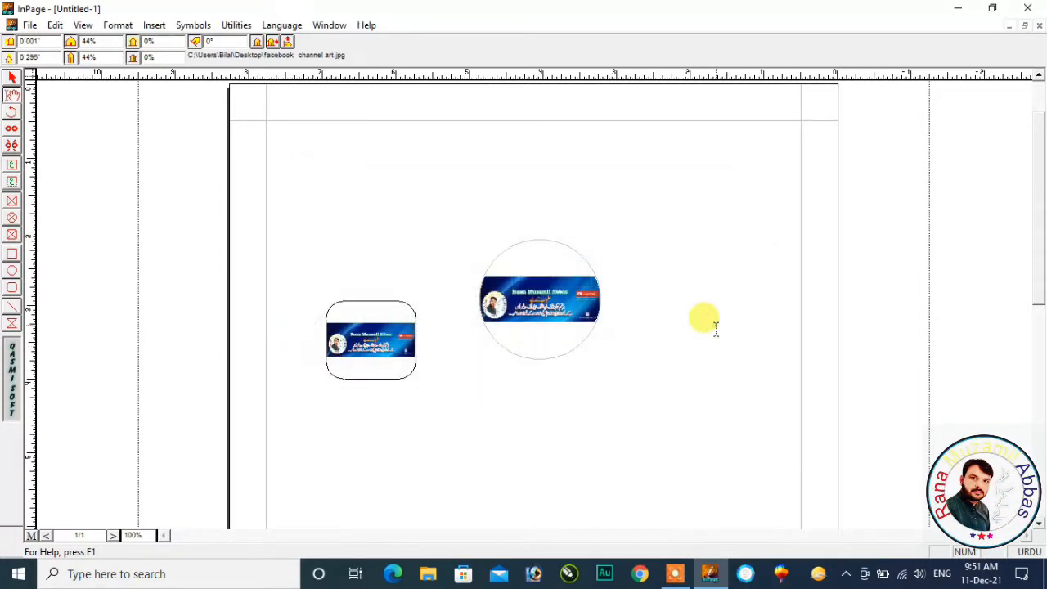
Step: Draw a rectangular picture box about 1.5 by 1 inches above the rounded one and import the Desktop picture "inpage" into it
click(14, 202)
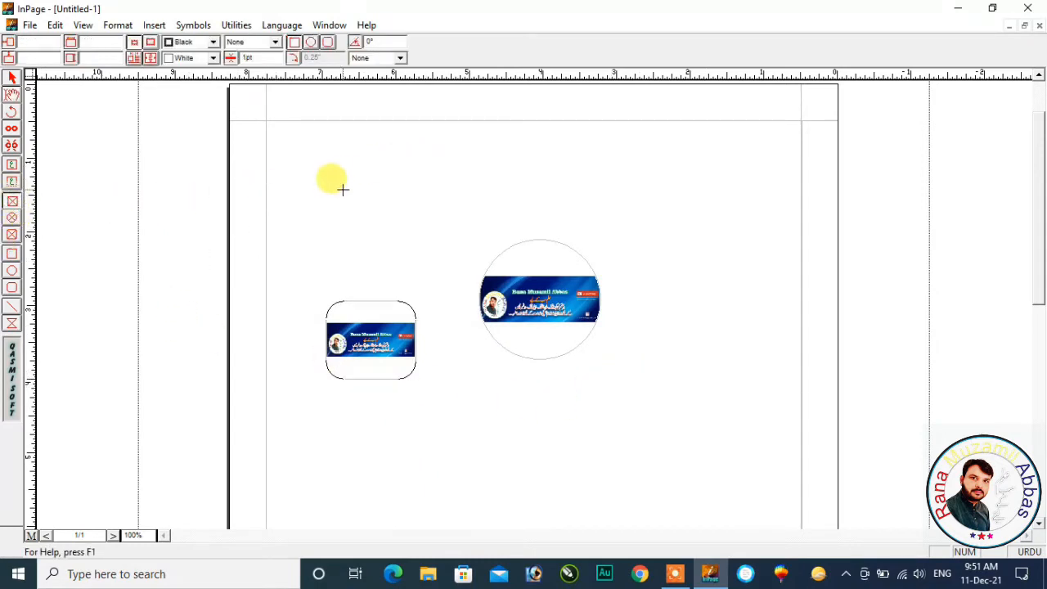
drag(343, 187, 451, 262)
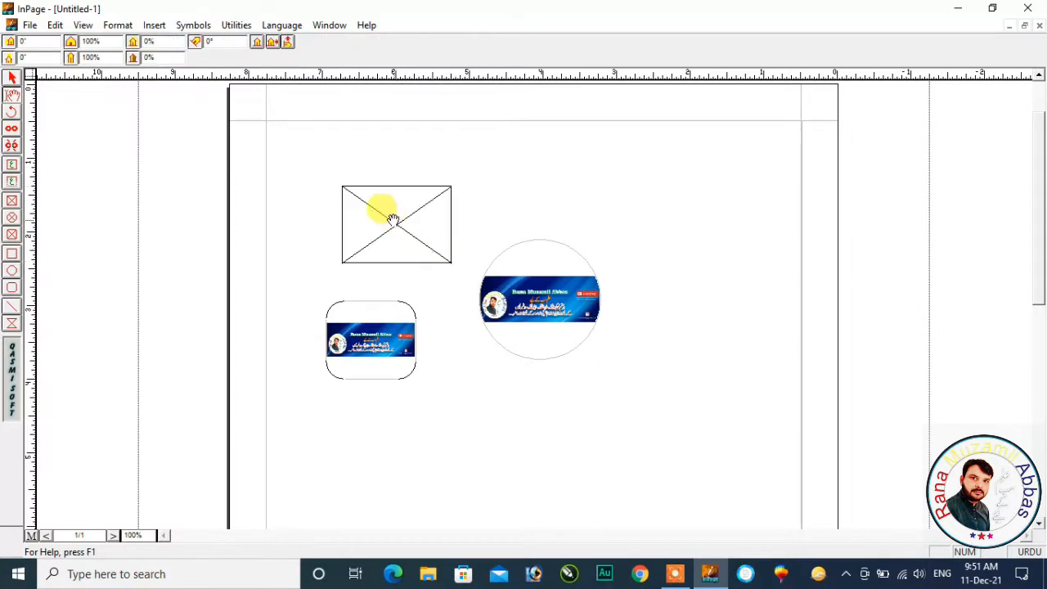
right_click(395, 221)
click(446, 249)
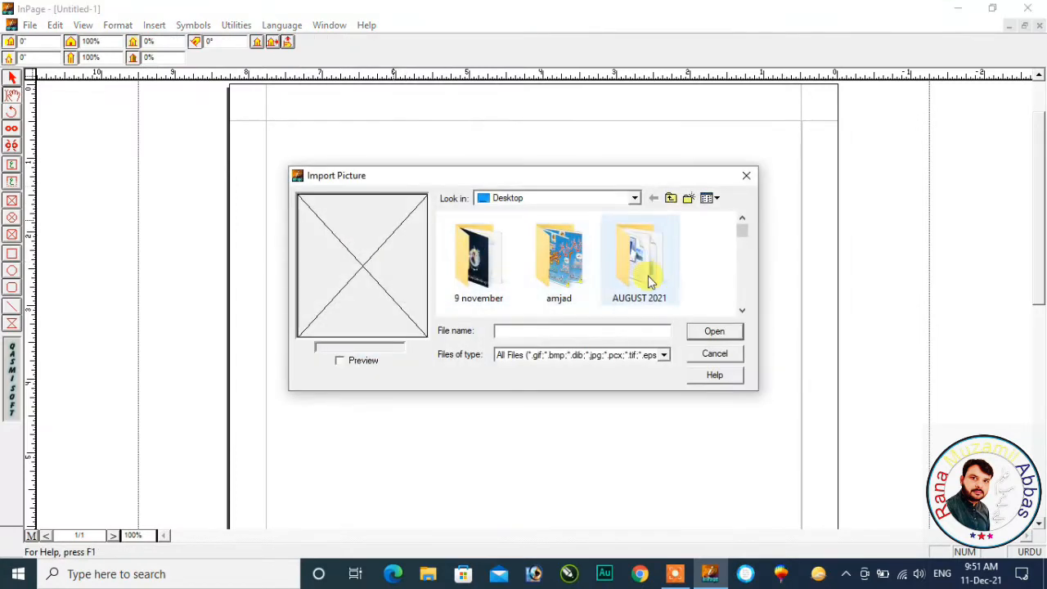
scroll(631, 246, up, 2)
scroll(614, 291, down, 3)
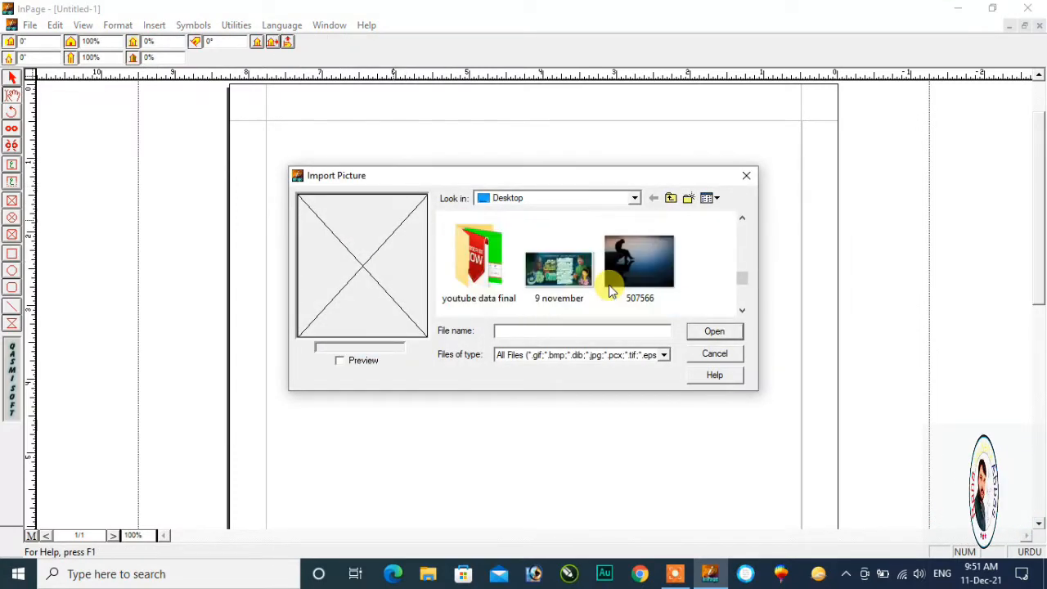
scroll(614, 290, down, 2)
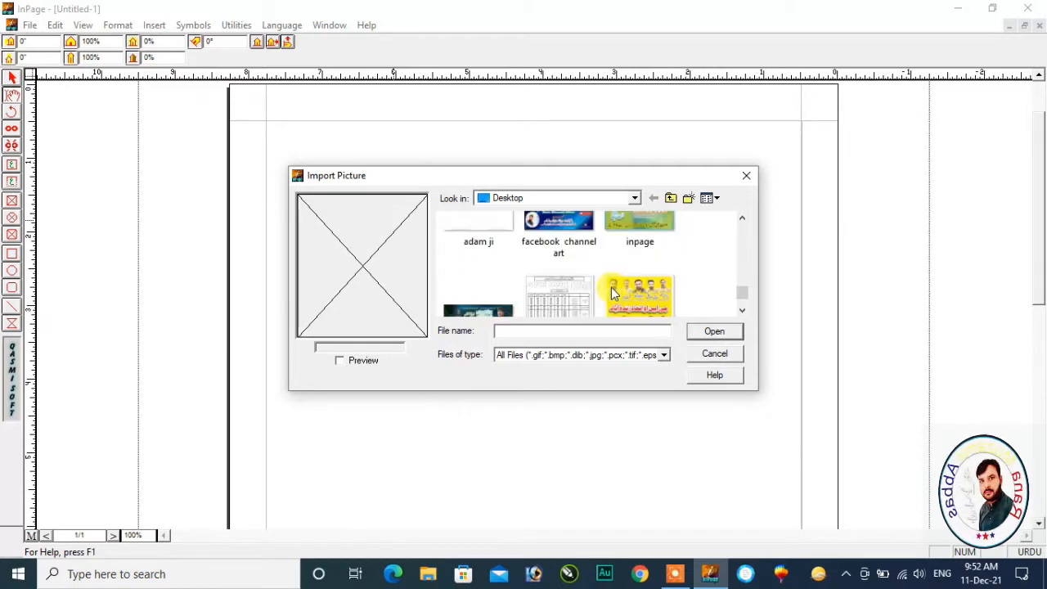
click(662, 222)
click(715, 331)
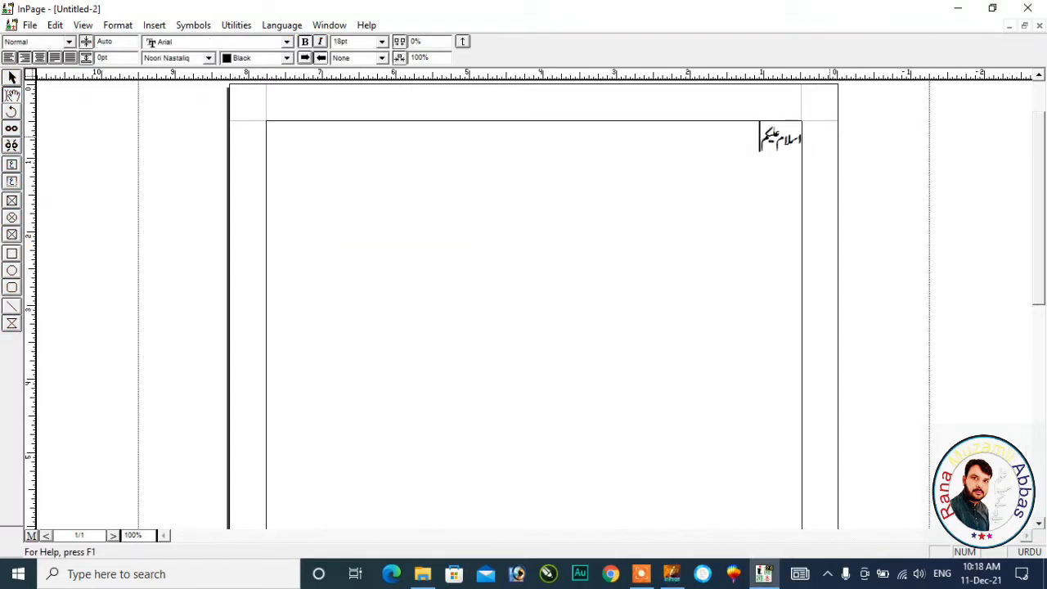
Step: Add the word "دوستو" after the greeting "اسلام علیکم" on the first line of the Untitled-2 document
text(دوستو)
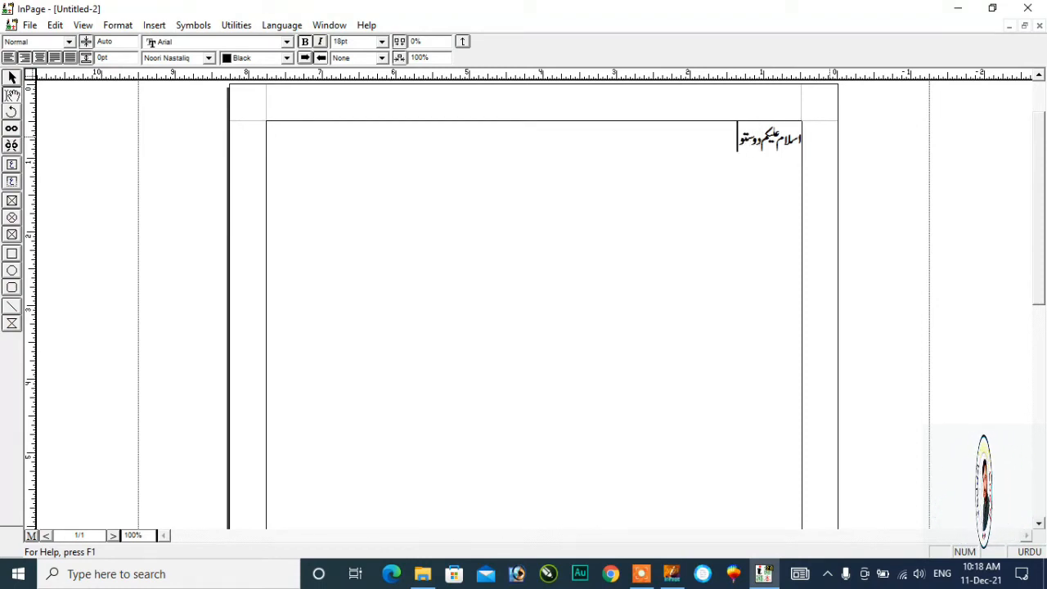
Step: Complete the greeting as "اسلام علیکم دوستوں" and paste copies of it until five lines are filled
text(ں)
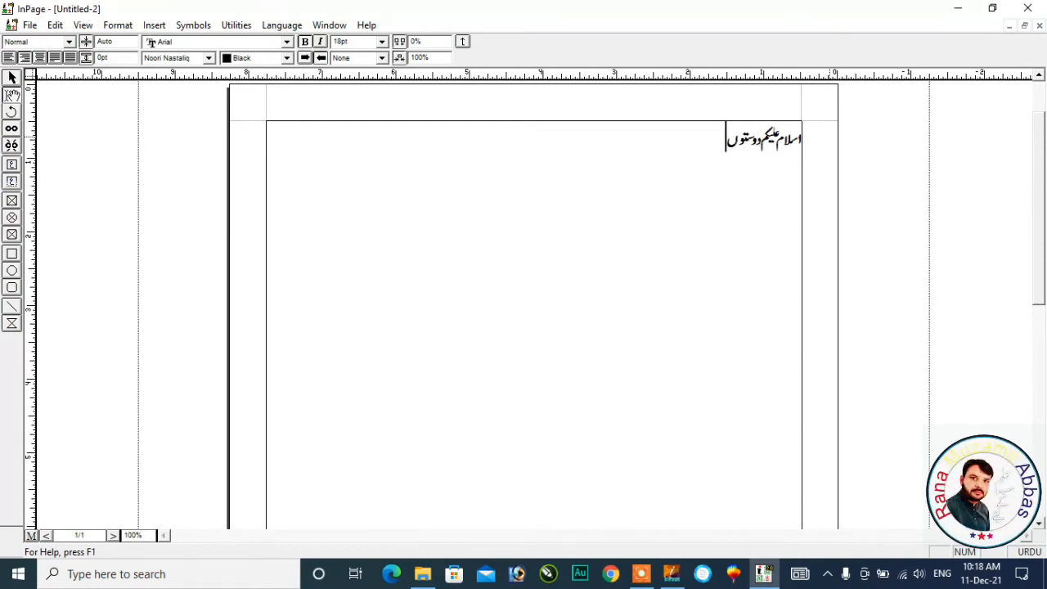
drag(725, 140, 812, 131)
key(ctrl+c)
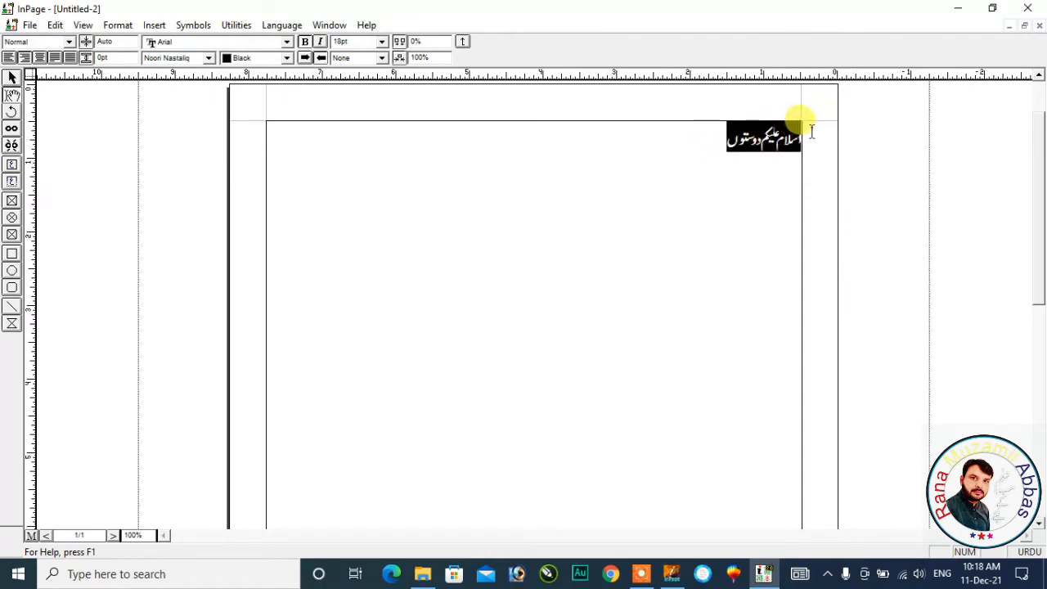
click(717, 137)
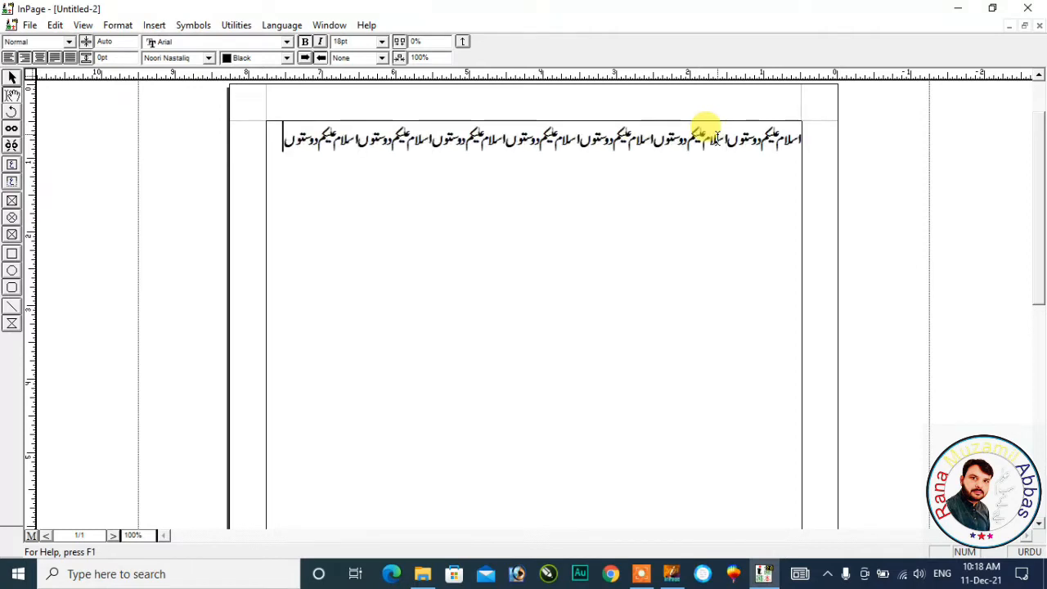
key(ctrl+v)
key(ctrl+v)
key(ctrl+v)
key(ctrl+v)
key(ctrl+v)
key(ctrl+v)
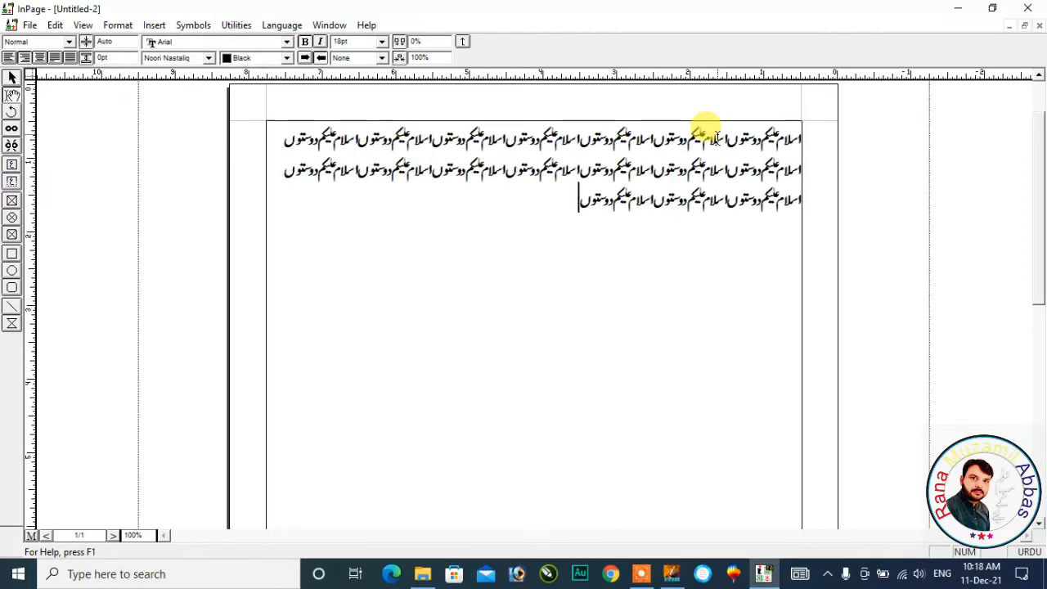
key(ctrl+v)
key(ctrl+v)
key(ctrl+v)
key(ctrl+v)
key(ctrl+v)
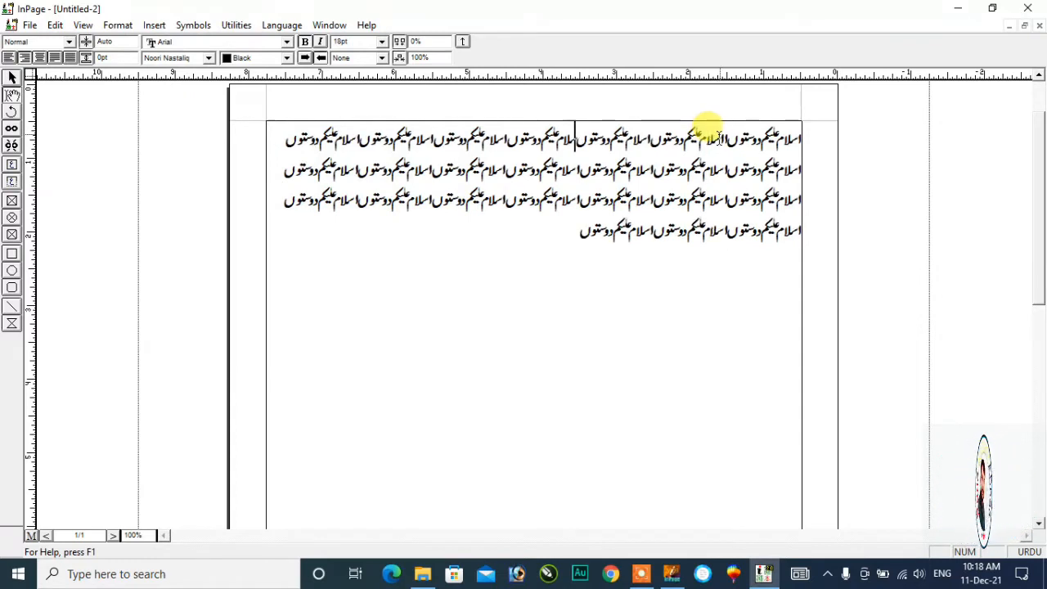
key(ctrl+v)
key(ctrl+v)
key(ctrl+v)
key(ctrl+v)
key(ctrl+v)
key(ctrl+v)
key(ctrl+v)
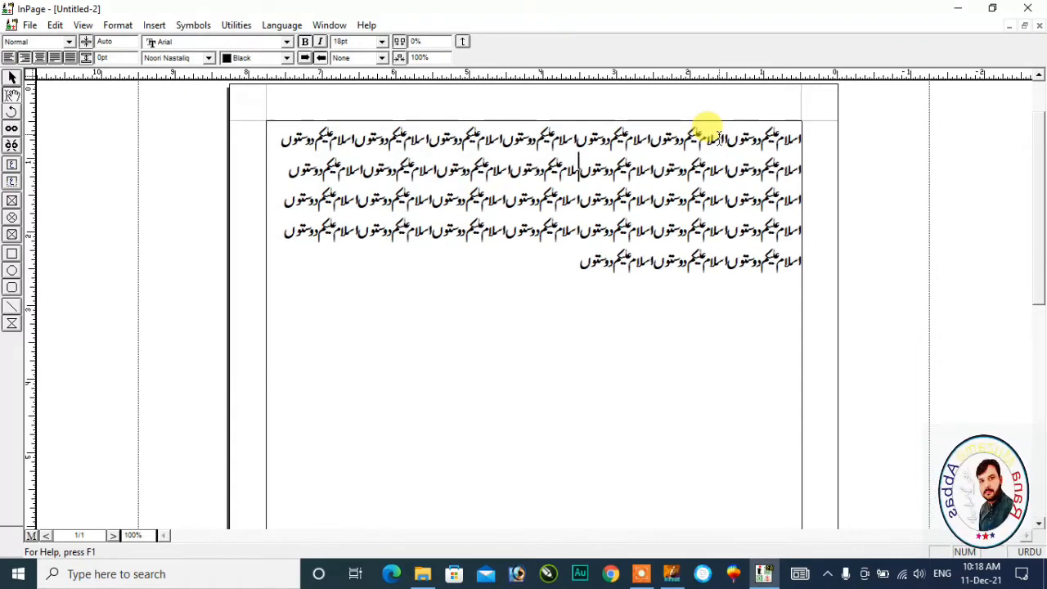
key(ctrl+v)
key(ctrl+v)
Step: Insert two blank lines above the paragraph and paste the greeting "اسلام علیکم دوستوں" on the first line as a heading
drag(720, 139, 801, 139)
key(ctrl+c)
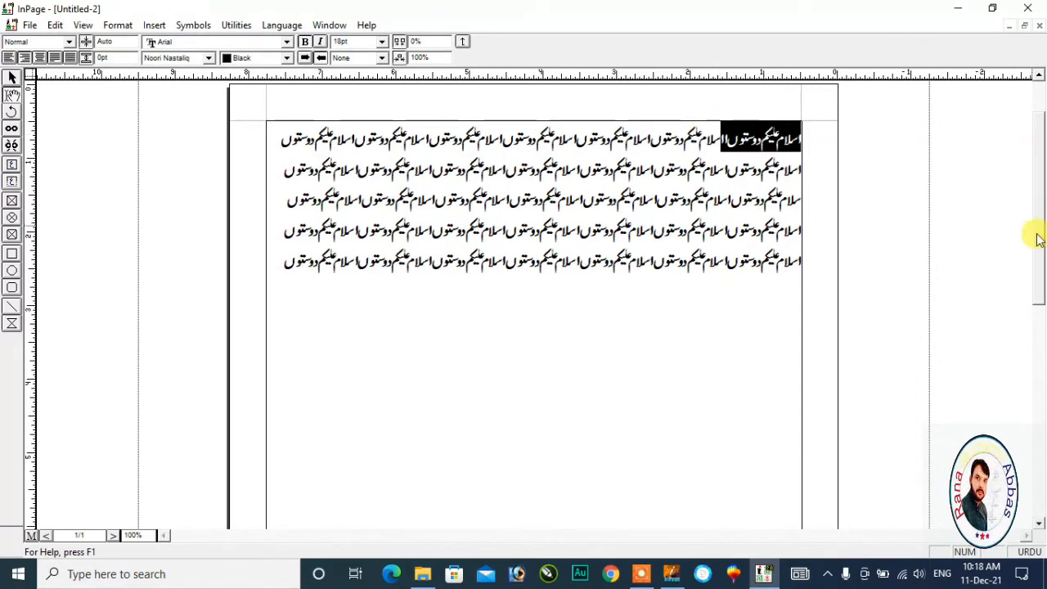
scroll(1041, 212, up, 2)
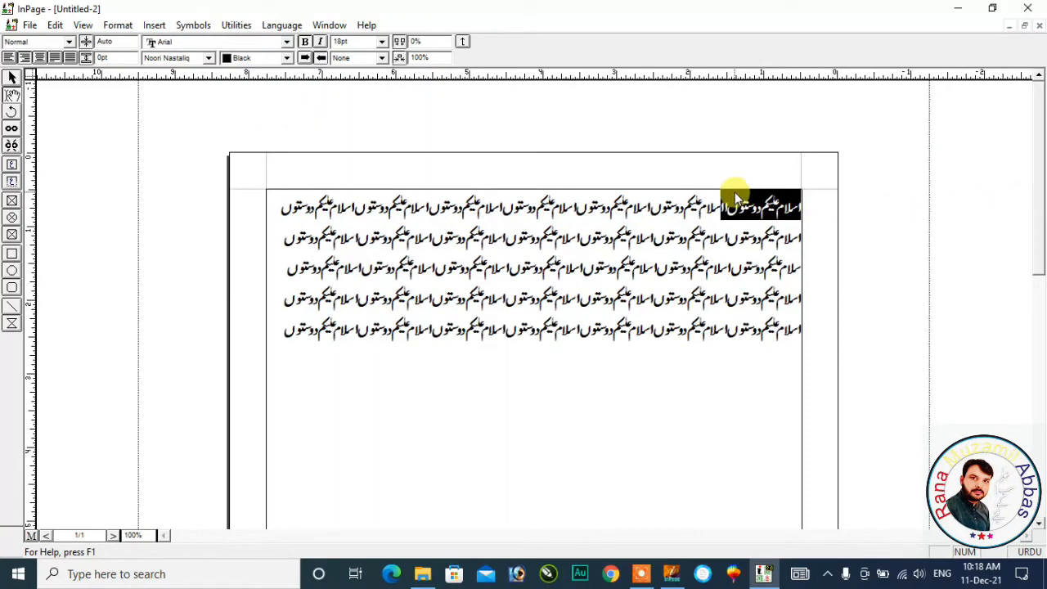
click(802, 206)
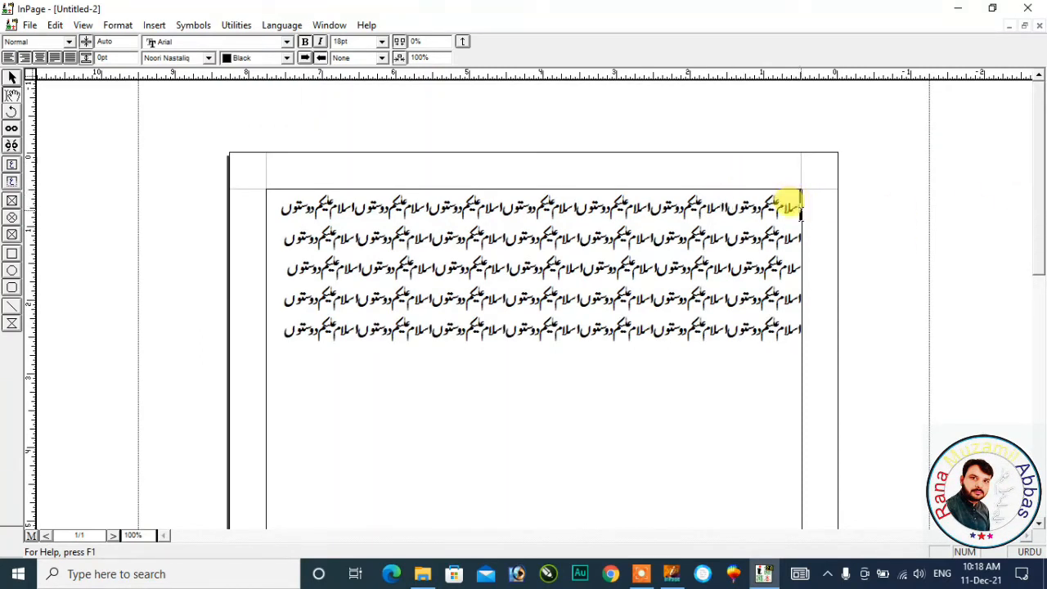
key(Return)
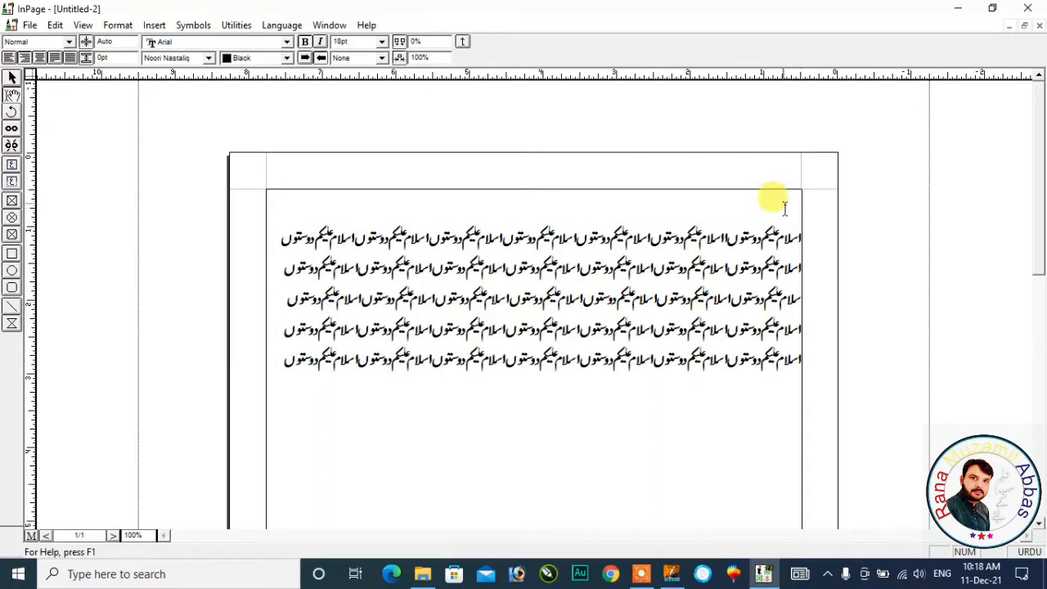
key(Return)
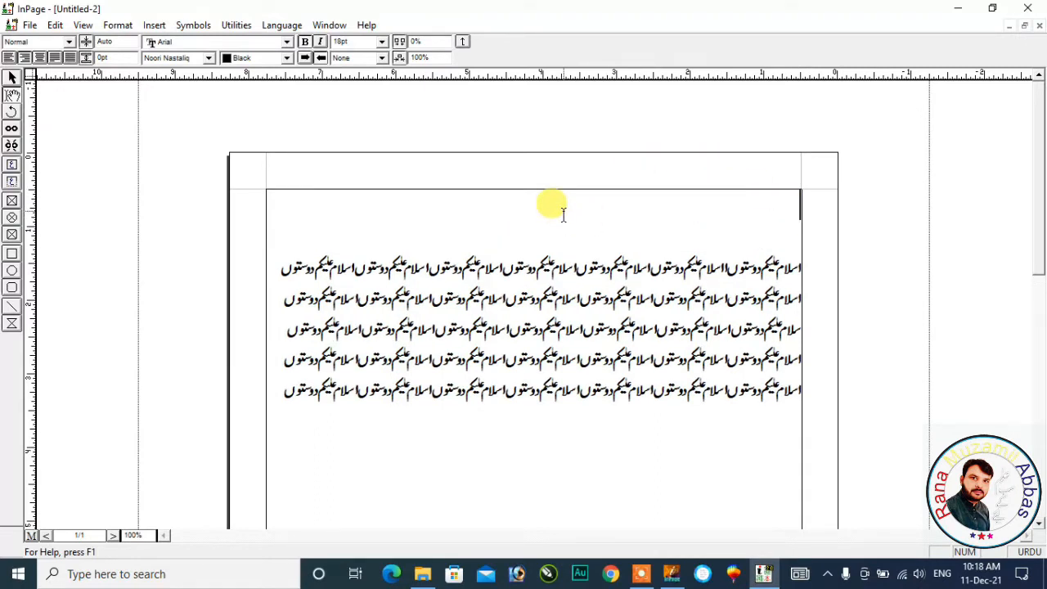
key(ctrl+v)
Step: Centre the heading line and set its Urdu font to Bombay Black
drag(643, 210, 819, 213)
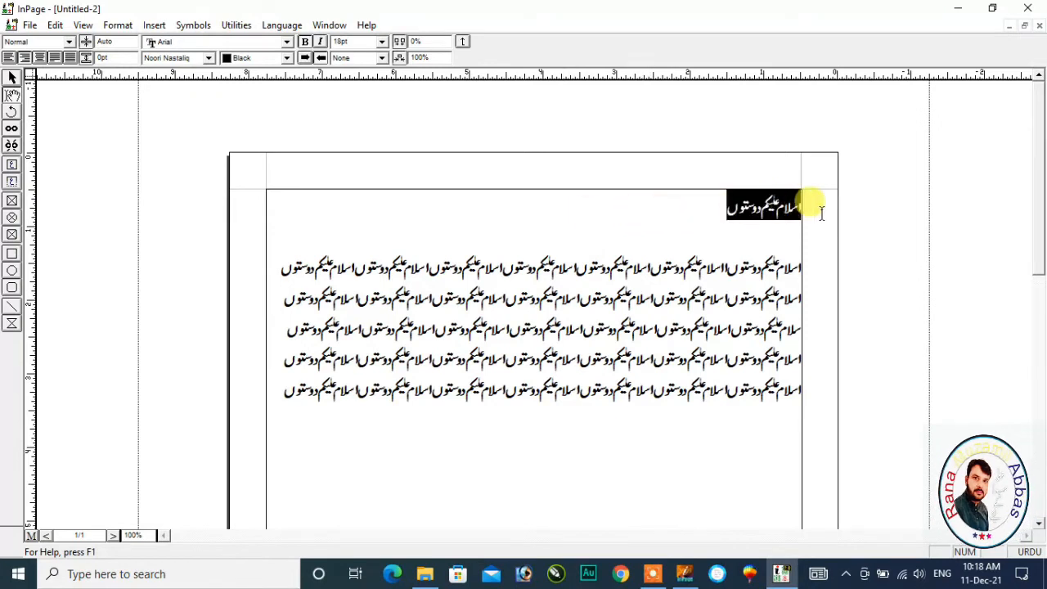
click(39, 57)
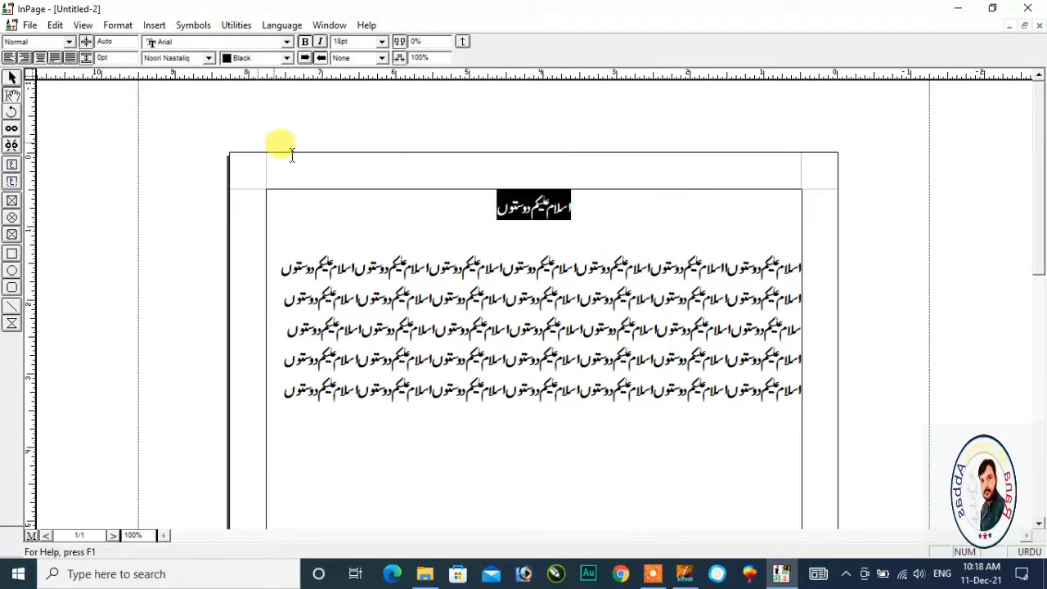
drag(468, 203, 585, 206)
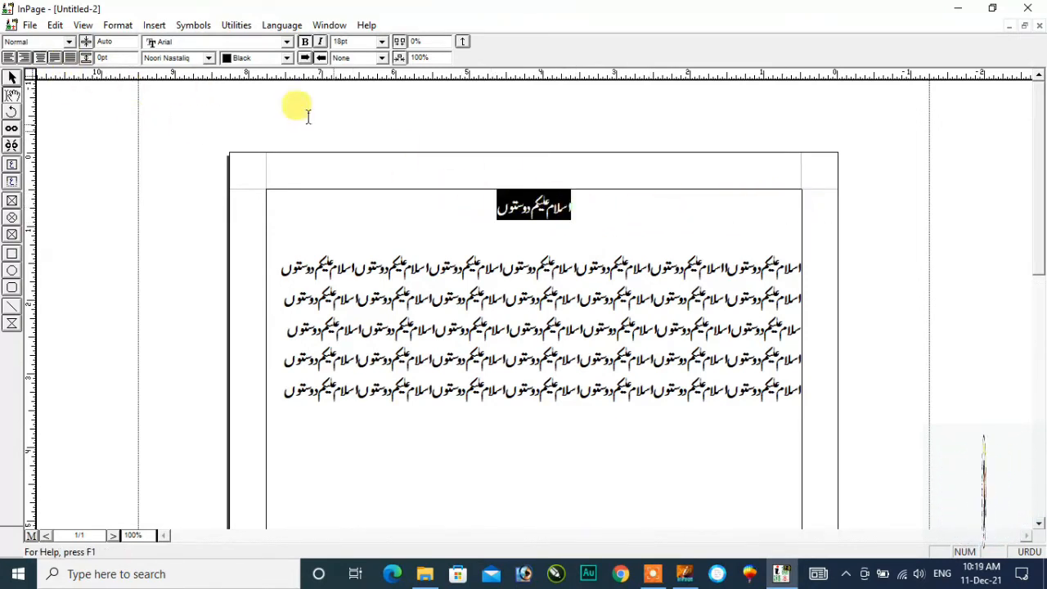
click(209, 58)
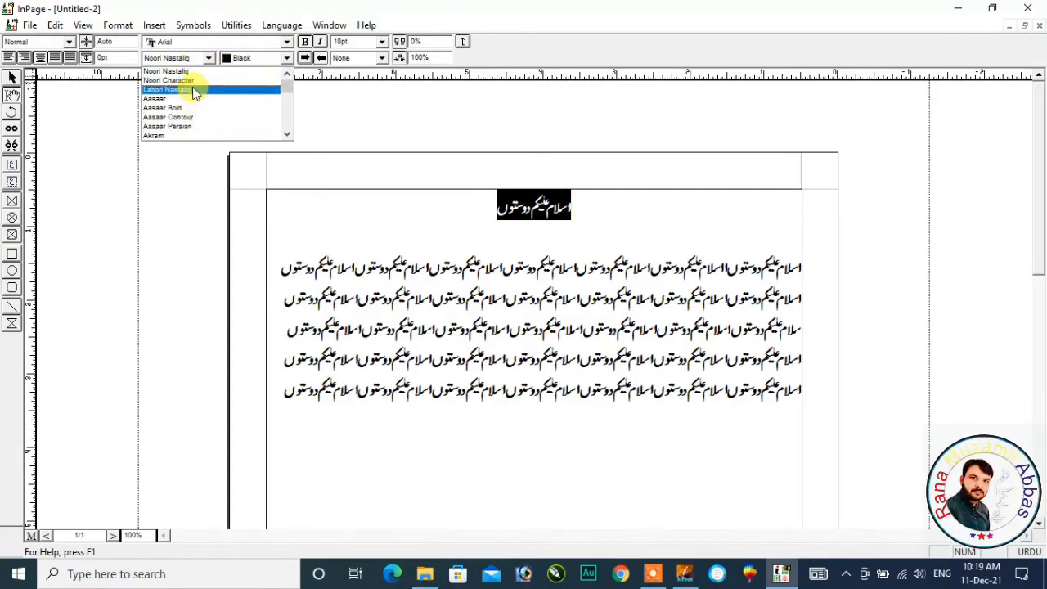
click(193, 92)
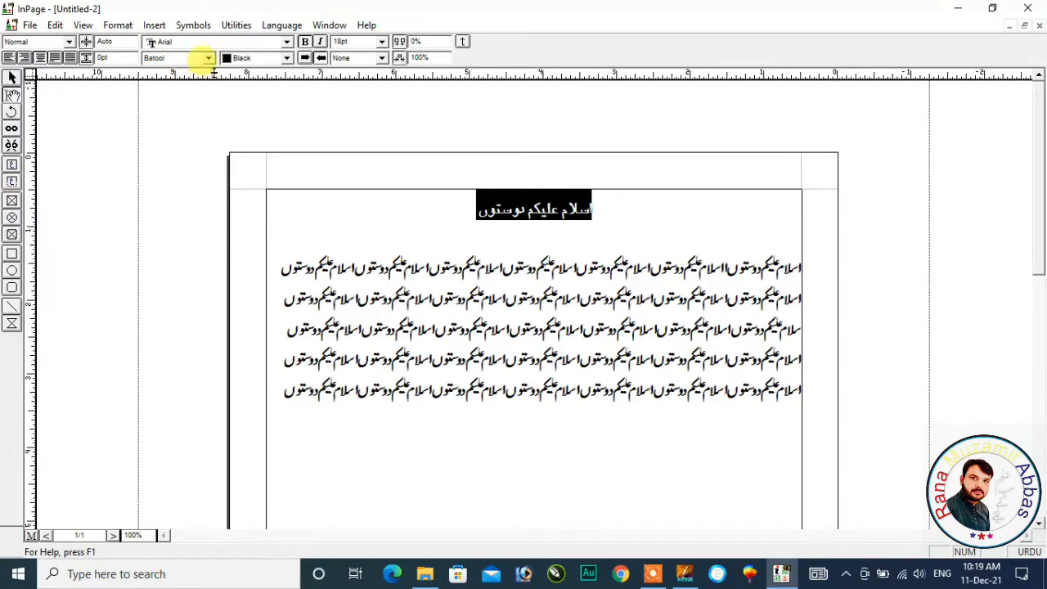
click(209, 58)
click(202, 87)
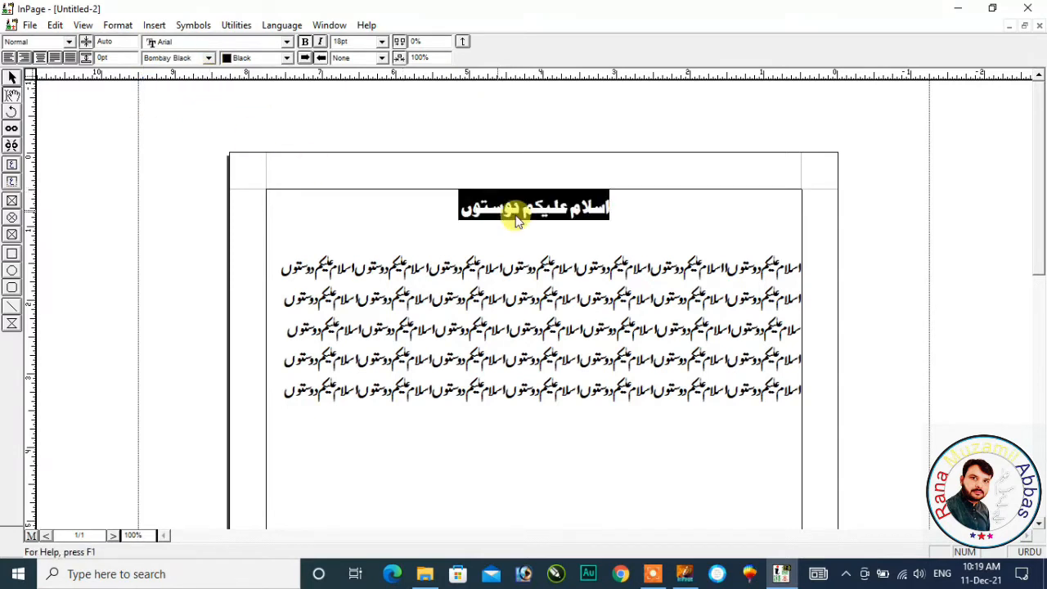
click(610, 211)
drag(460, 209, 622, 216)
click(640, 215)
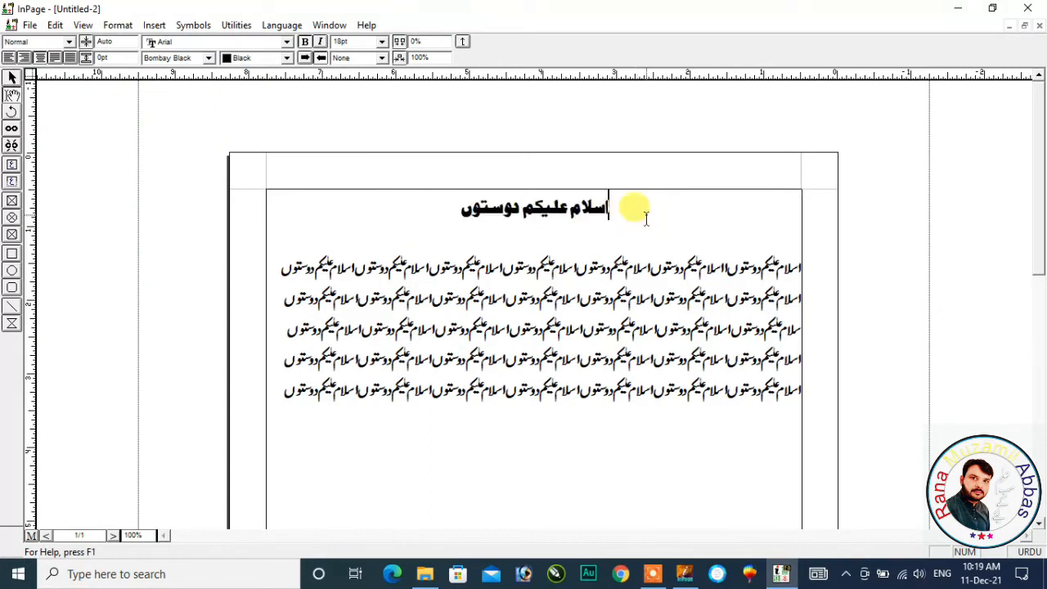
Step: Draw a rectangle about 2.32 by 0.45 inches around the heading with a White fill and send it behind the text
click(12, 255)
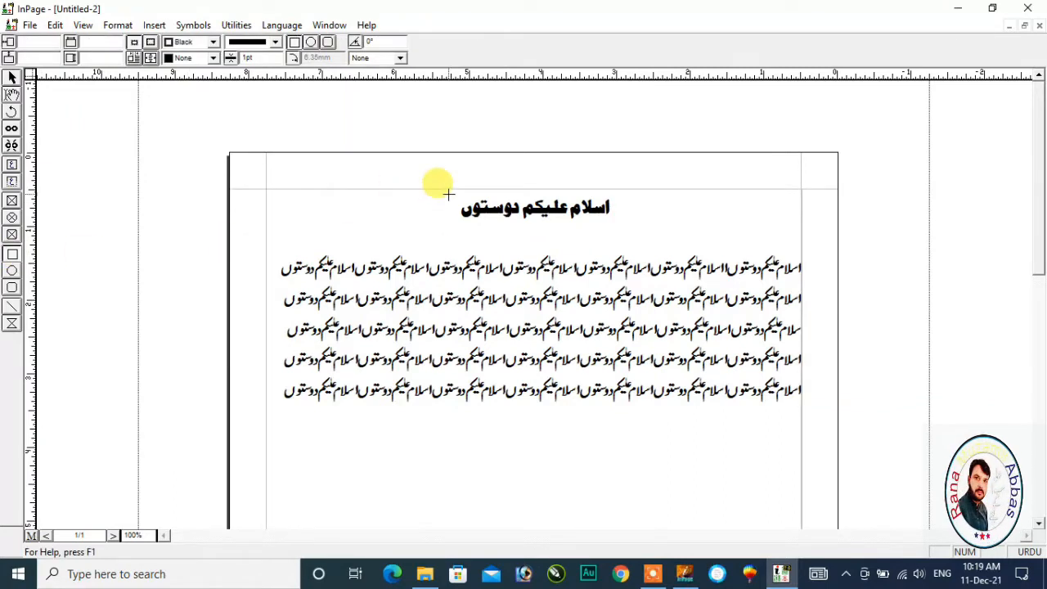
drag(448, 190, 619, 223)
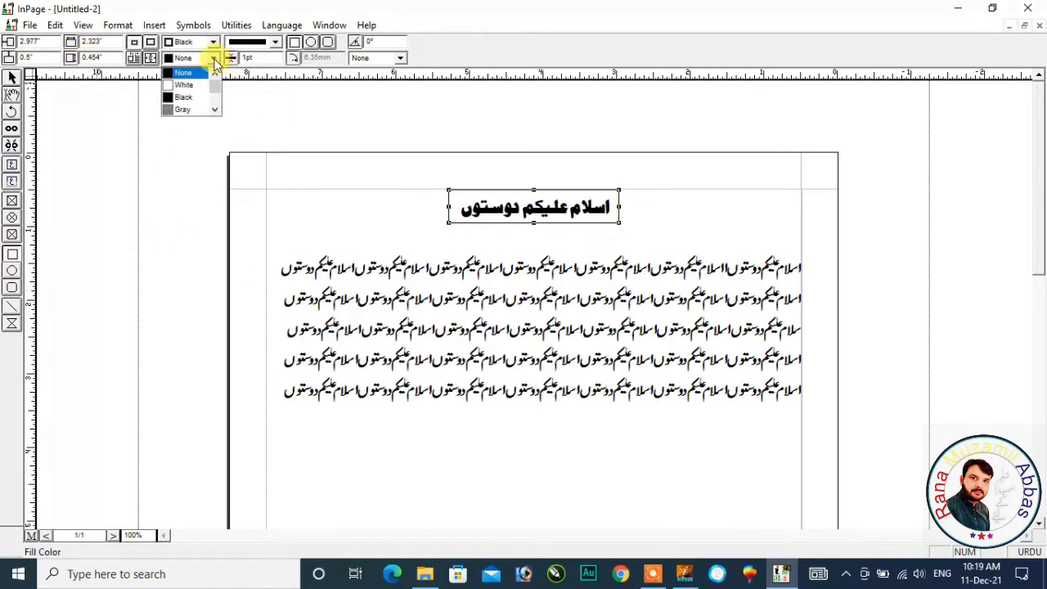
click(196, 85)
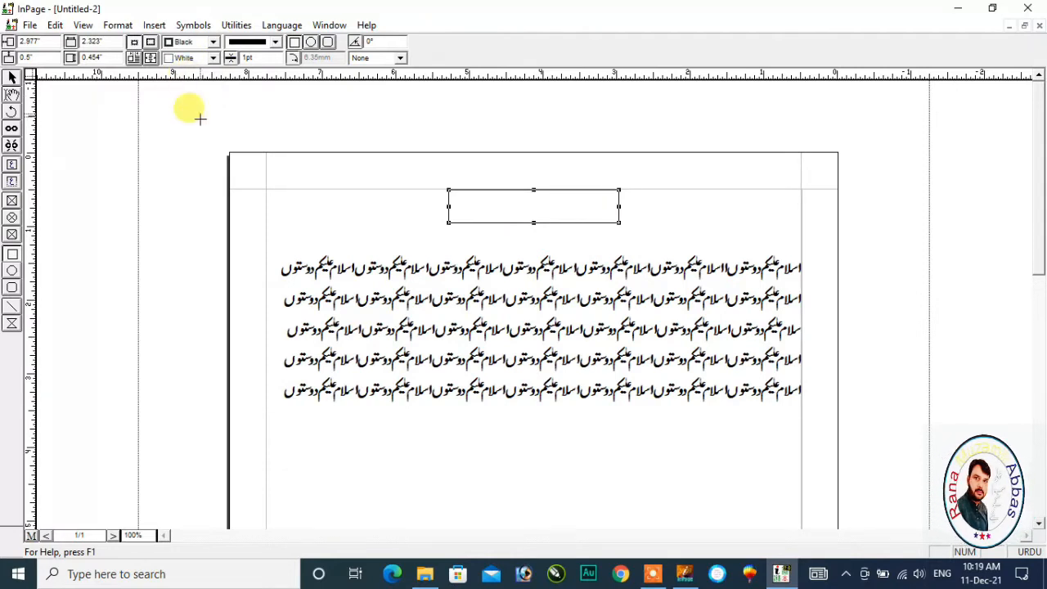
click(55, 25)
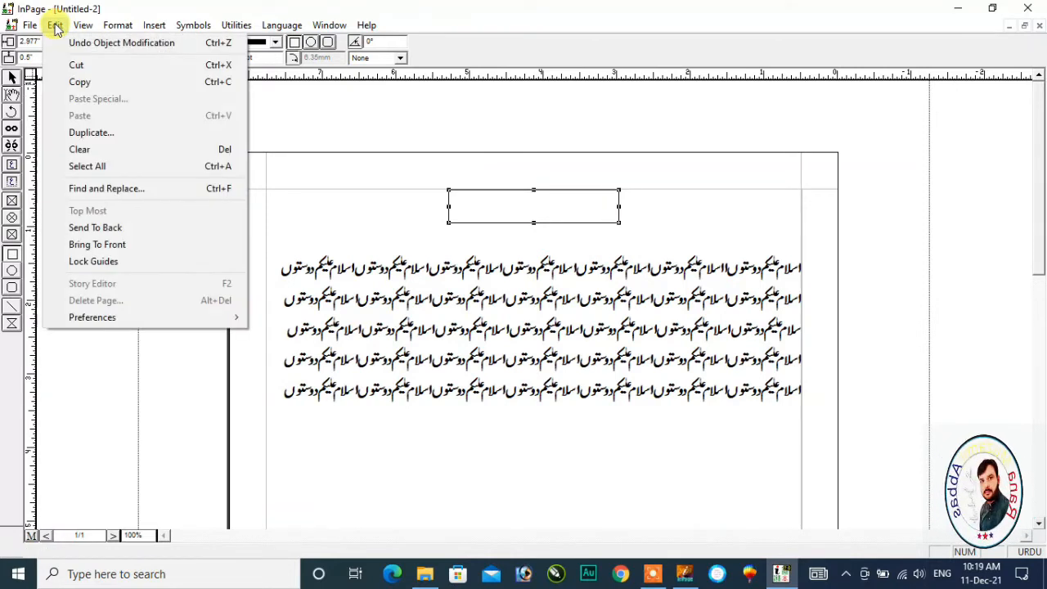
click(106, 227)
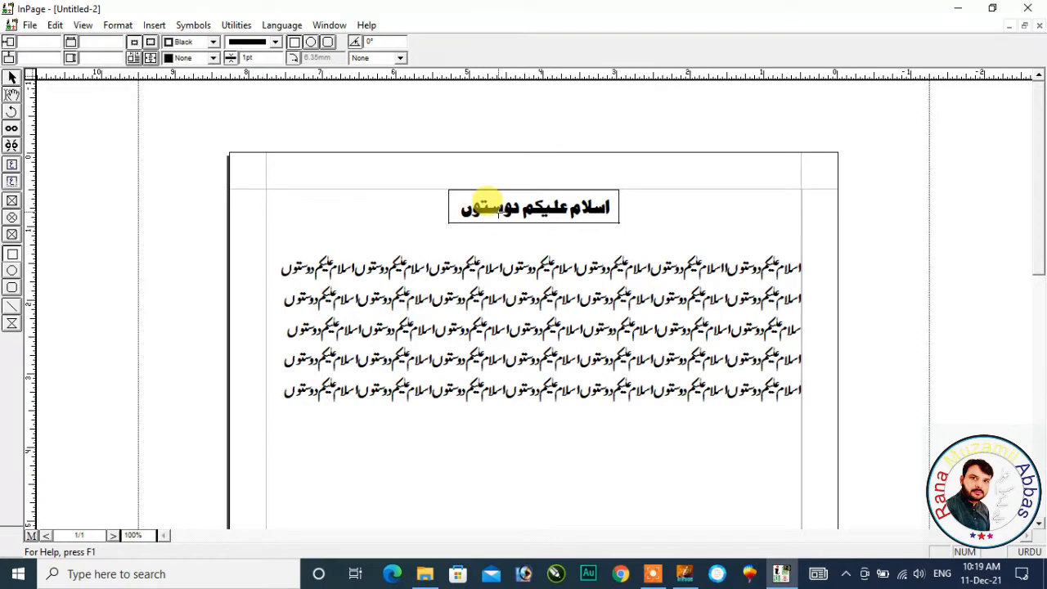
Step: Set the text colour of the whole heading to White
click(12, 96)
drag(461, 205, 587, 215)
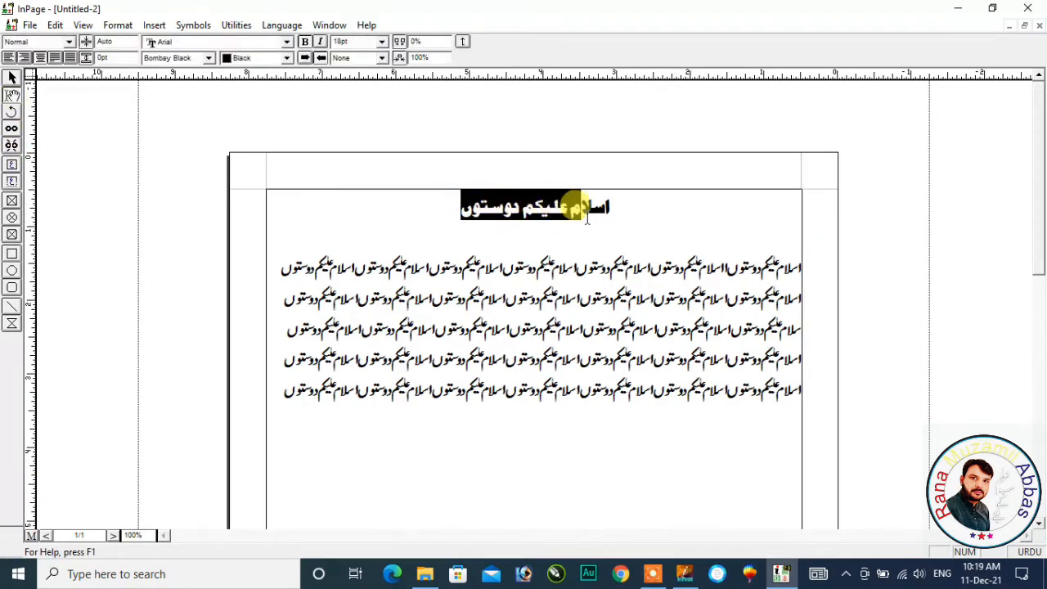
click(210, 59)
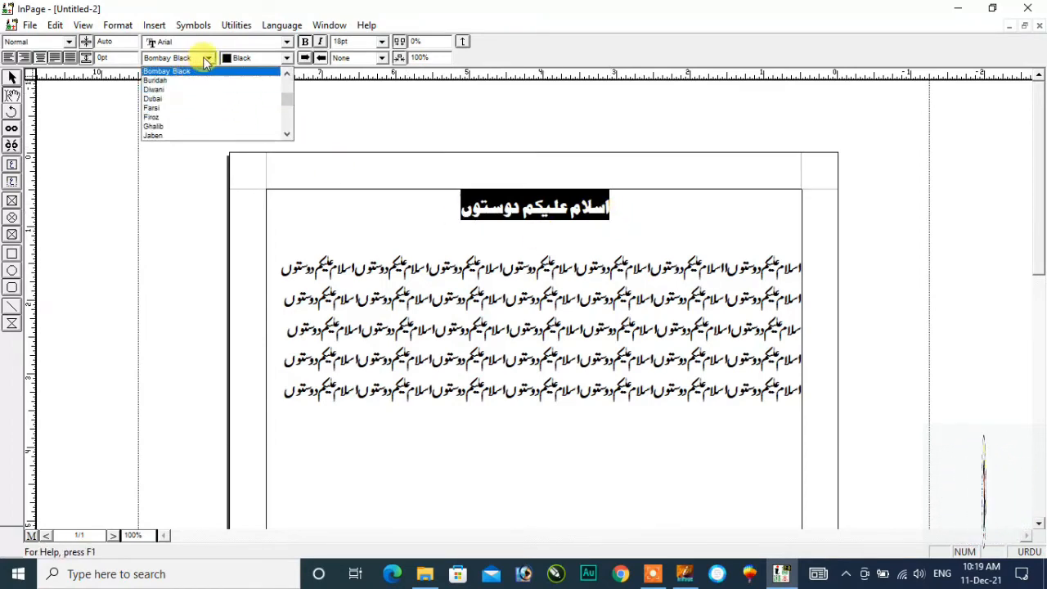
click(206, 58)
click(288, 59)
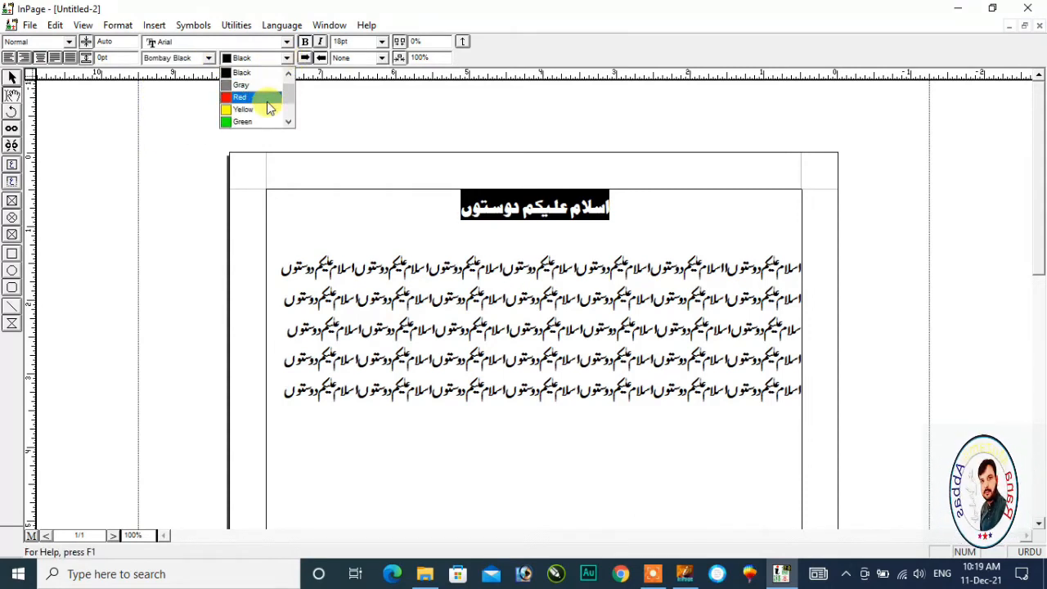
click(254, 71)
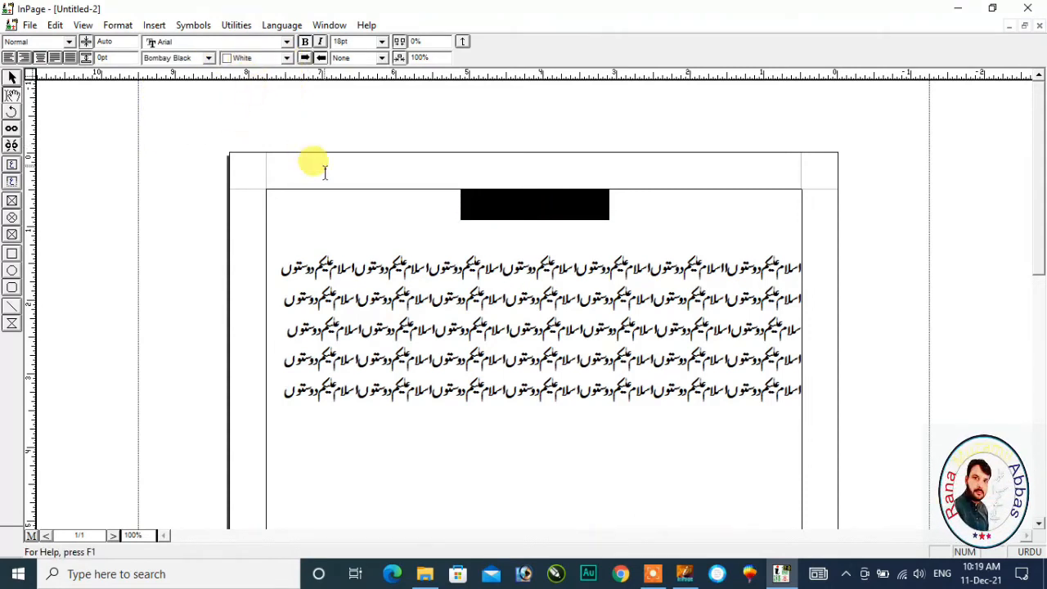
click(367, 205)
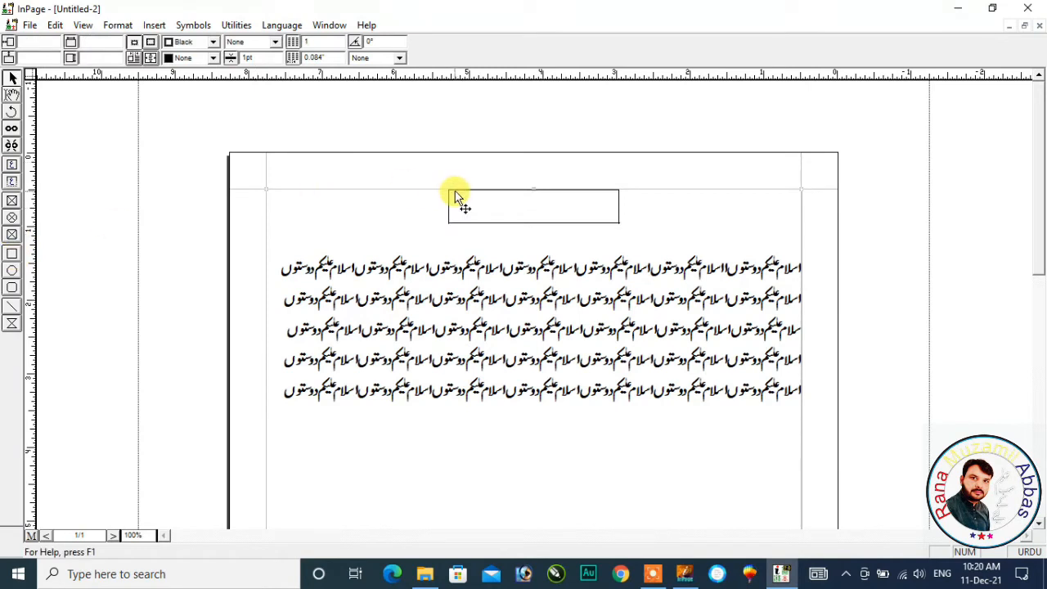
Step: Set the fill colour of the rectangle behind the heading to Black
drag(441, 182, 627, 235)
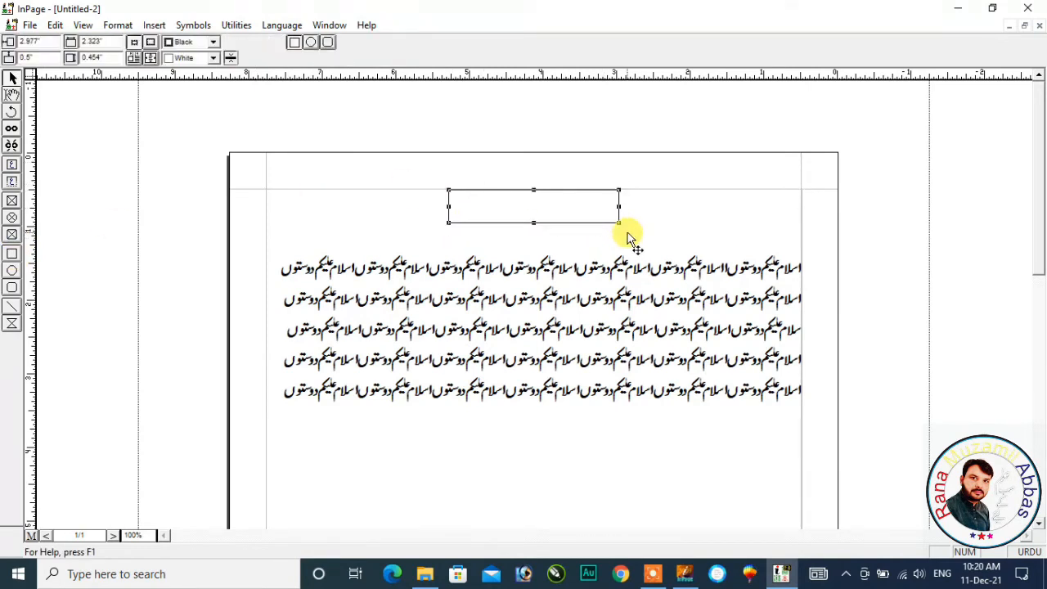
click(212, 64)
click(197, 86)
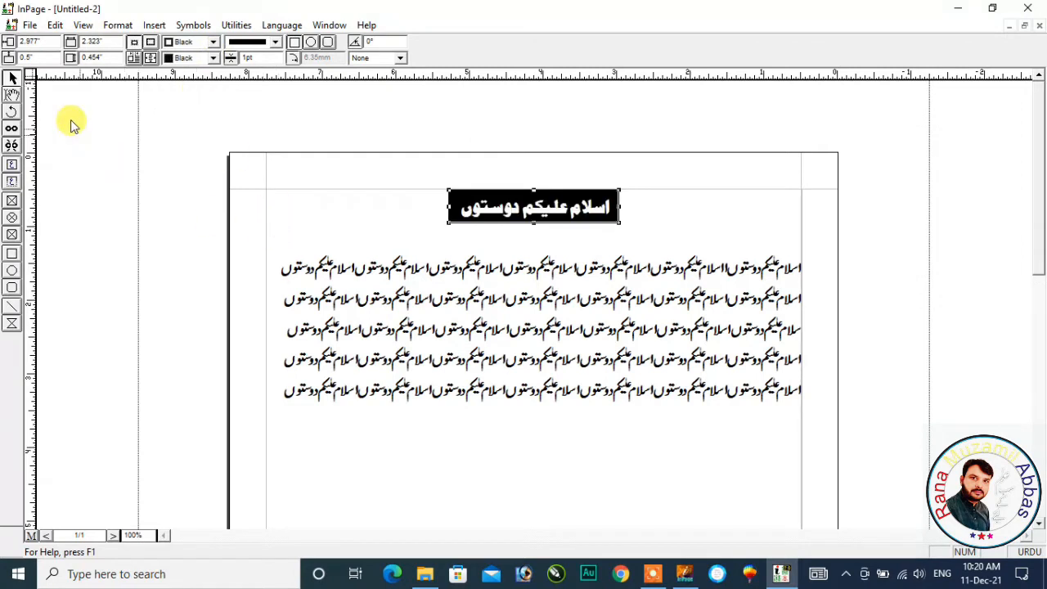
click(422, 238)
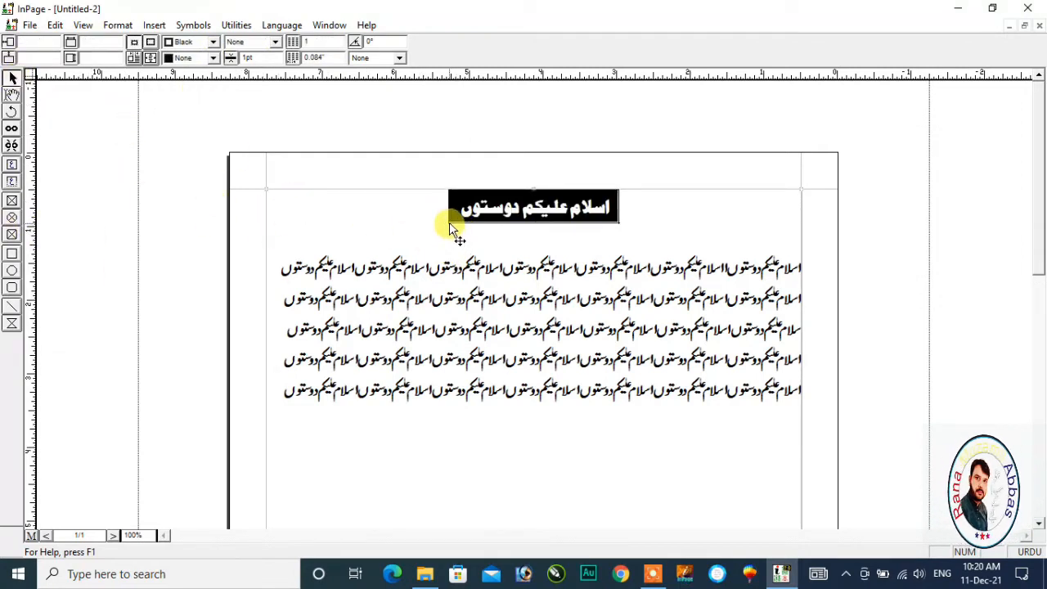
drag(437, 179, 621, 237)
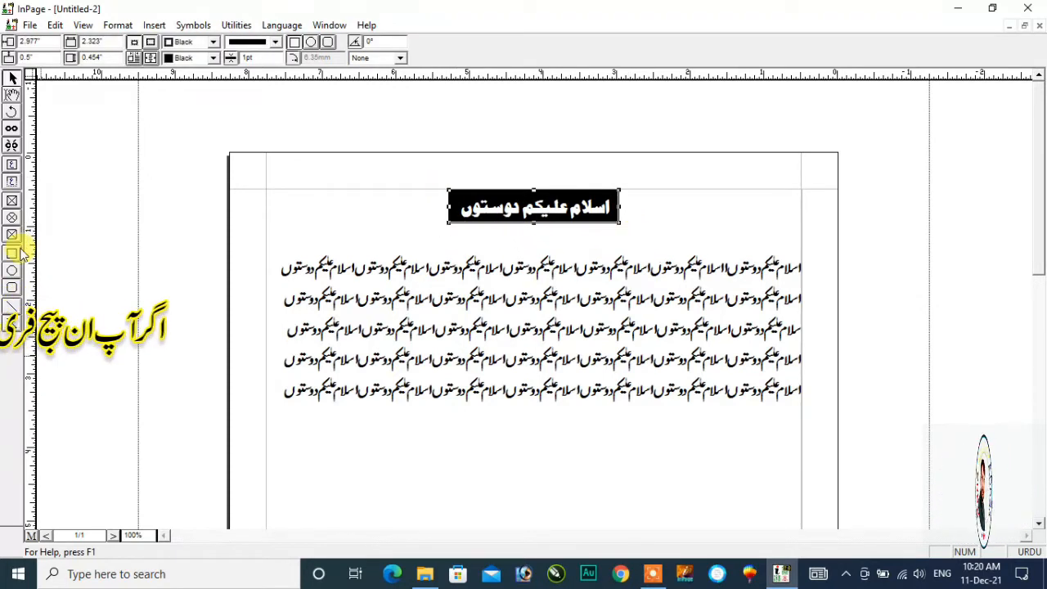
Step: Draw an ellipse about 2.51 by 0.69 inches around the heading and another about 2.15 by 0.88 inches below the paragraph
click(14, 272)
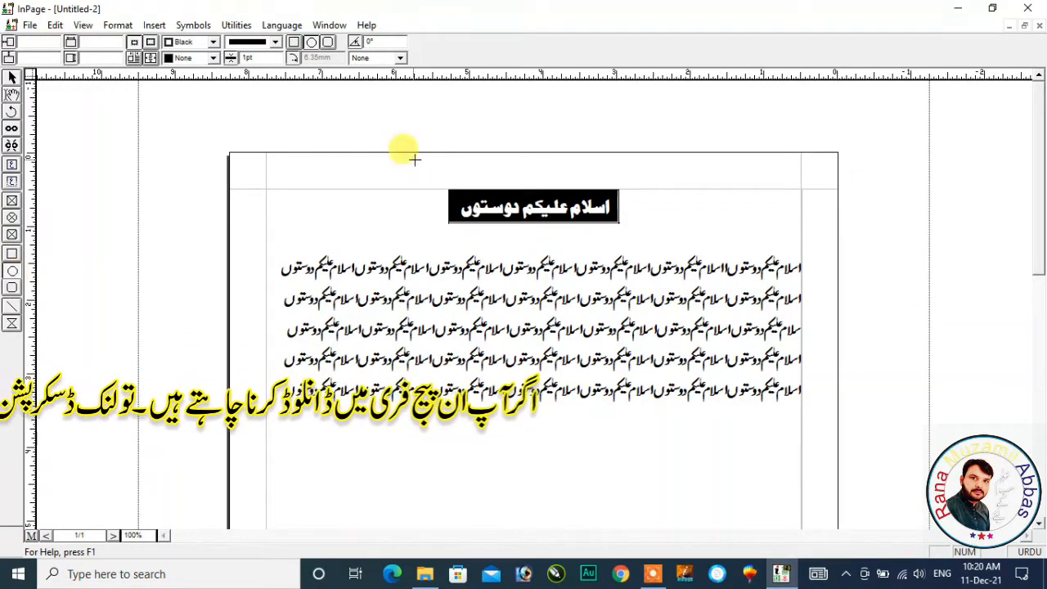
drag(446, 181, 630, 232)
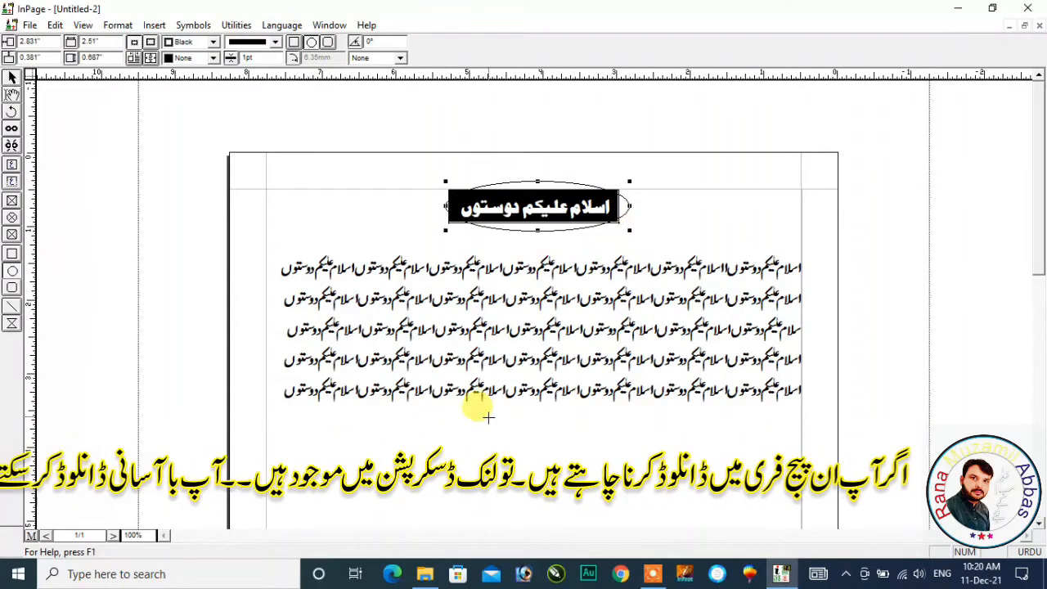
drag(456, 424, 614, 487)
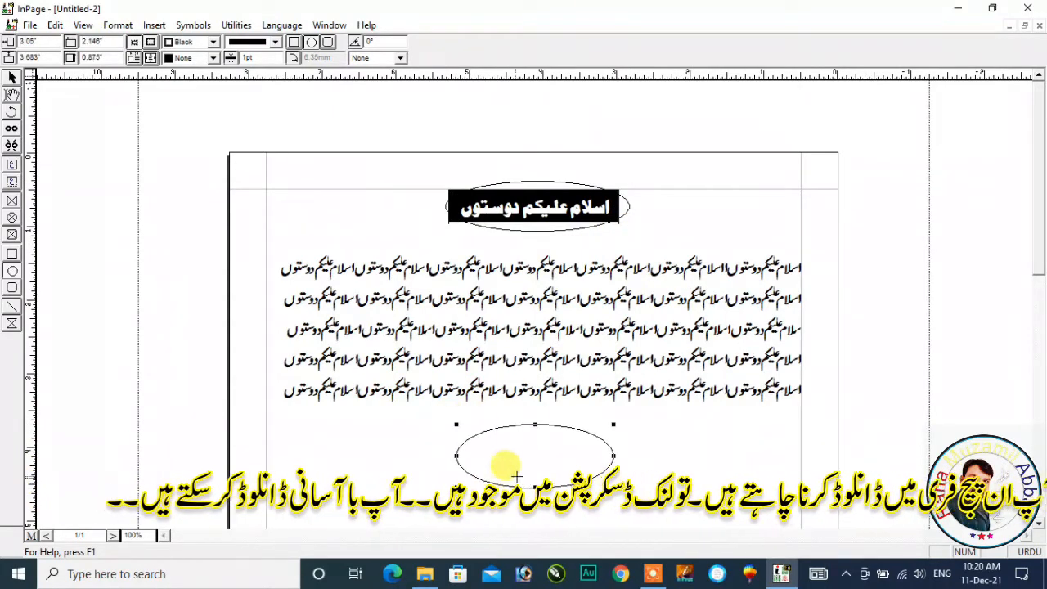
Step: Draw a rounded rectangle to the left of the lower ellipse and a rectangle about 1.80 by 0.60 inches to its right
click(13, 288)
drag(319, 430, 441, 475)
click(12, 254)
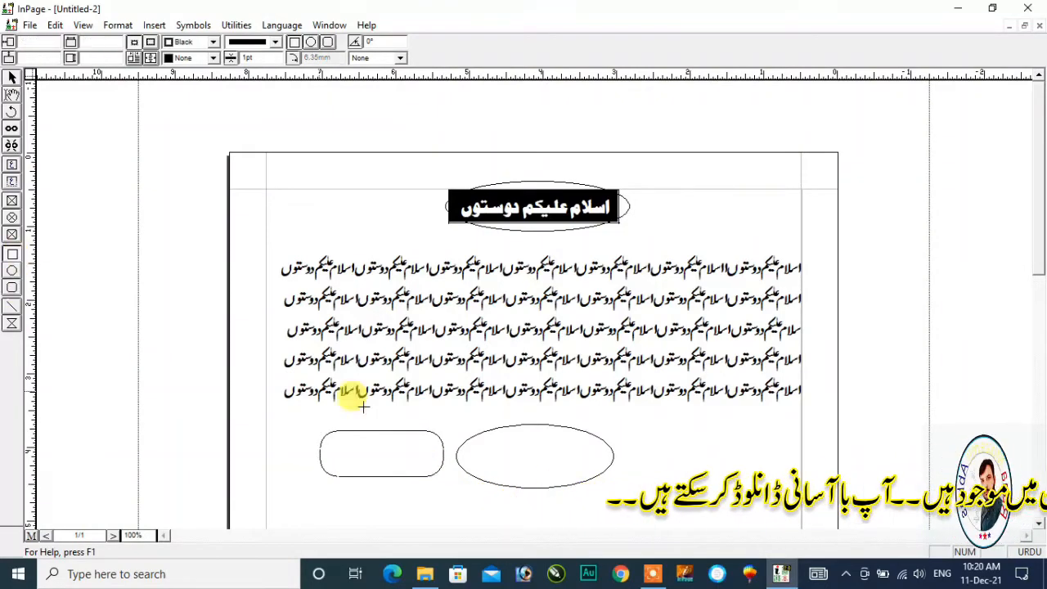
drag(637, 426, 770, 471)
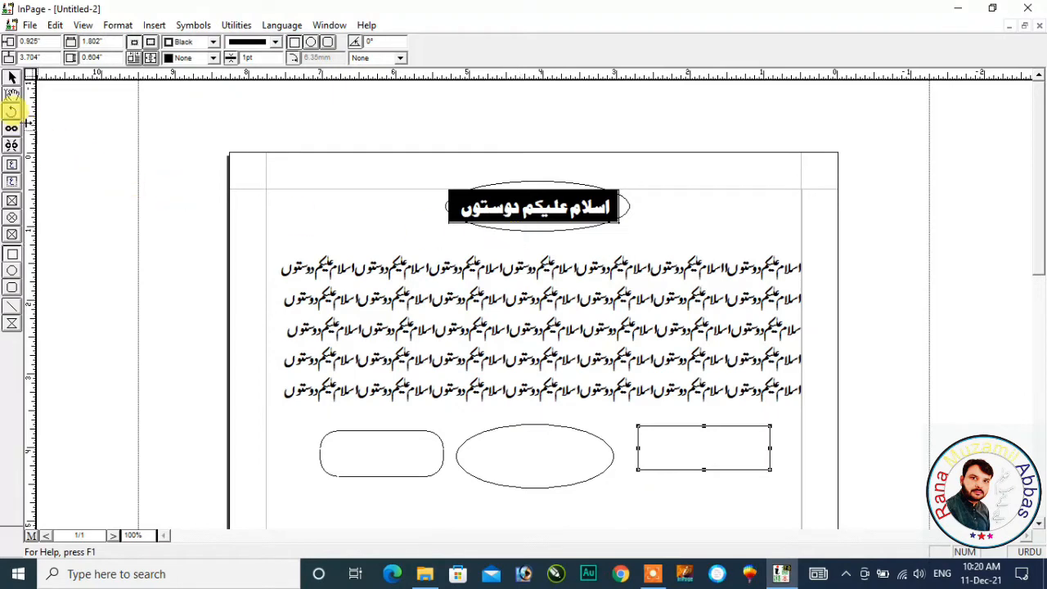
Step: Draw a horizontal line about 2.48 inches long under the heading and another about 4.06 inches long below the row of shapes
click(12, 309)
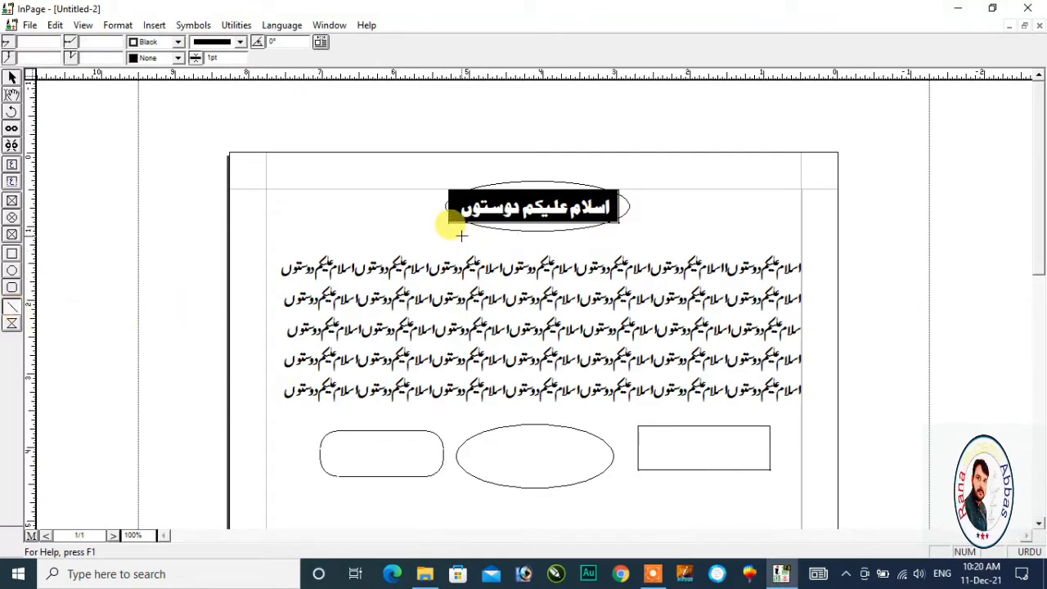
drag(448, 227, 630, 227)
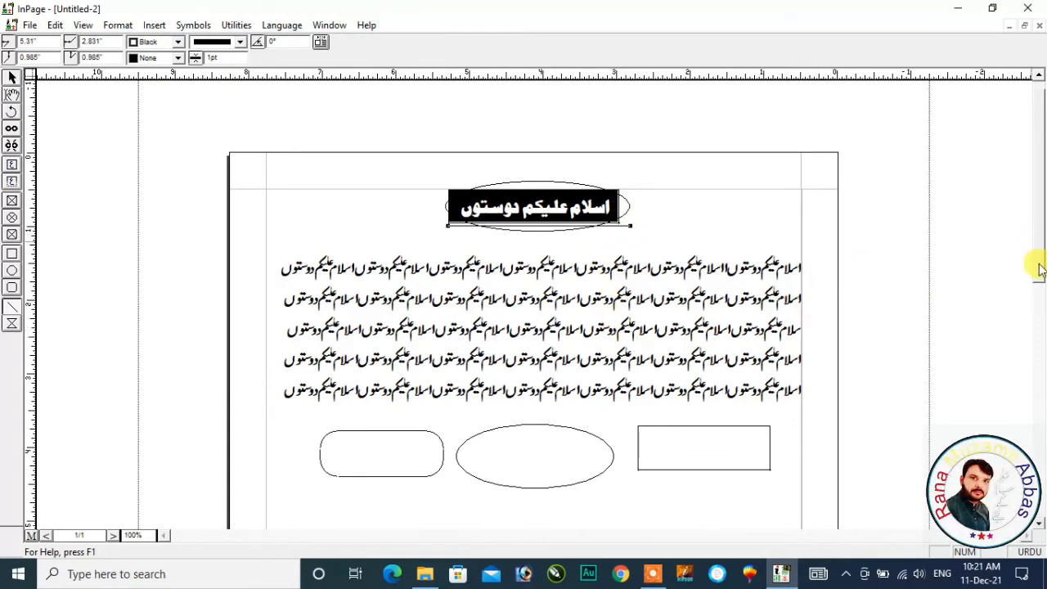
scroll(1040, 321, down, 3)
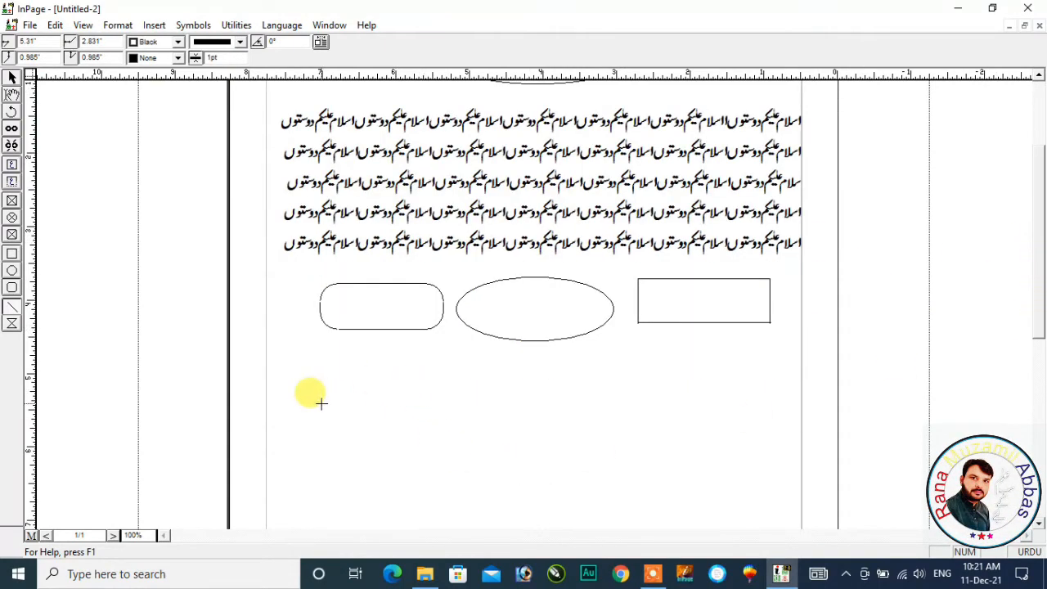
drag(474, 403, 594, 405)
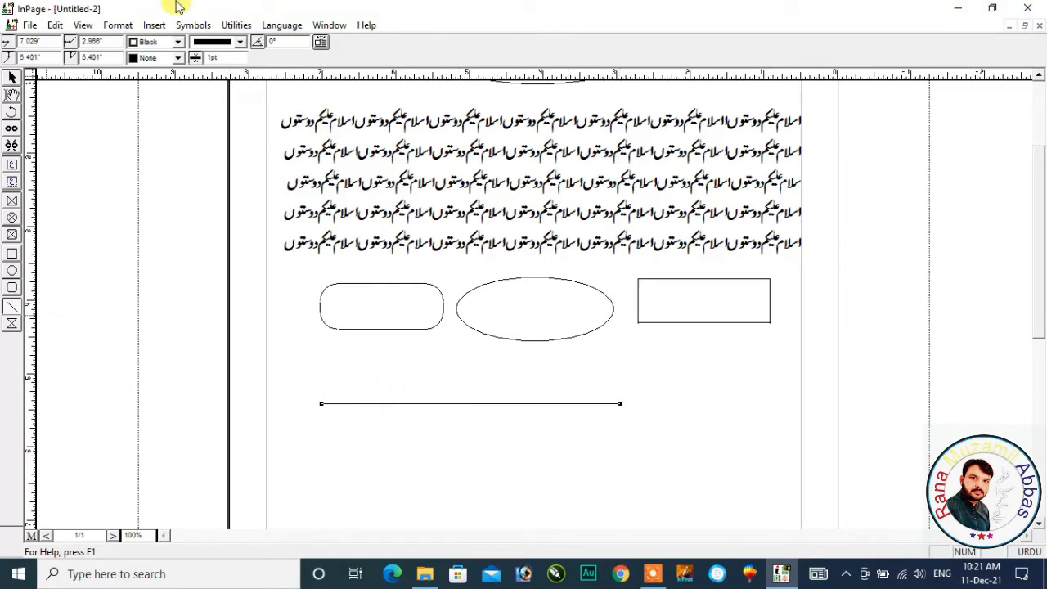
Step: Give the line below the shapes a dotted border pattern and a border width of 6 pt
click(242, 42)
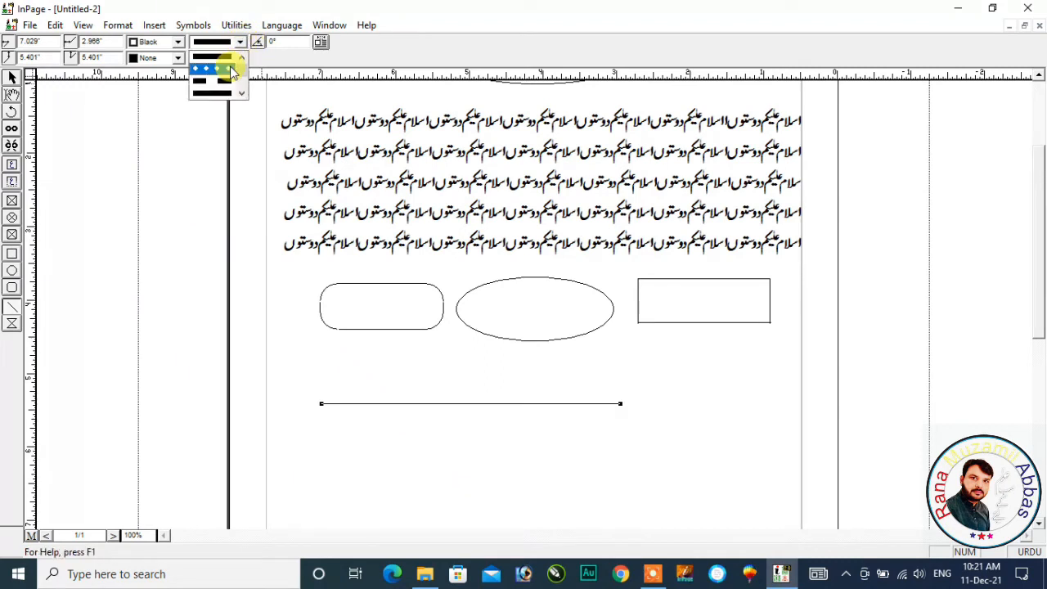
click(232, 72)
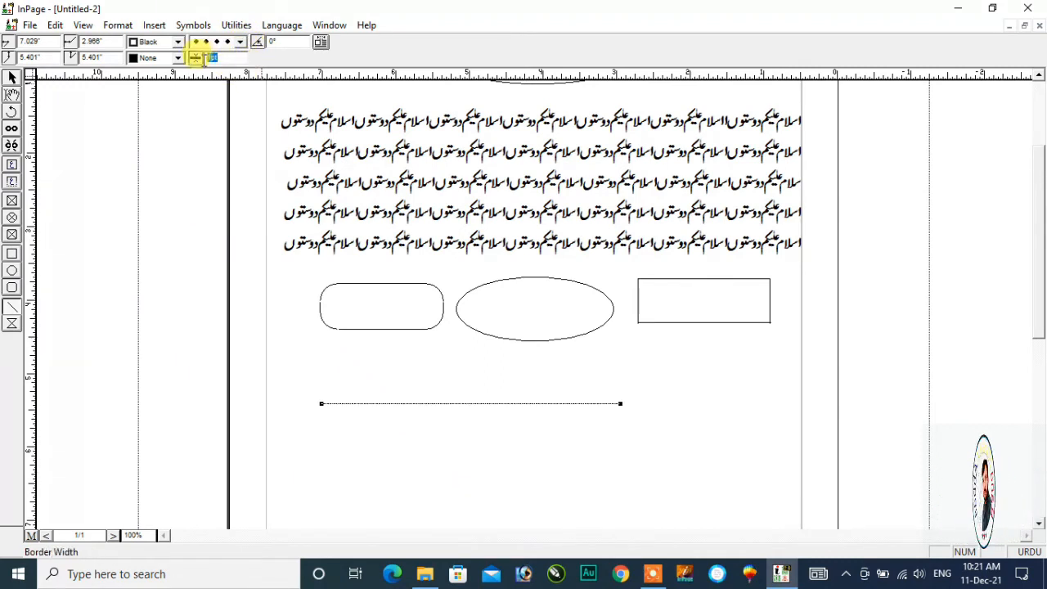
text(4)
key(Return)
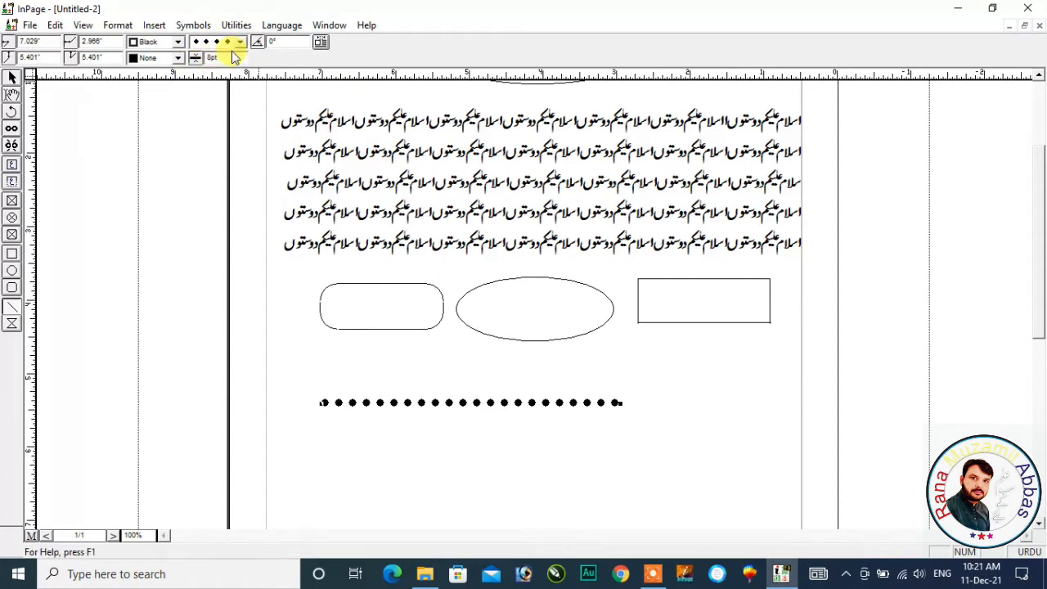
drag(221, 57, 194, 57)
text(6)
key(Return)
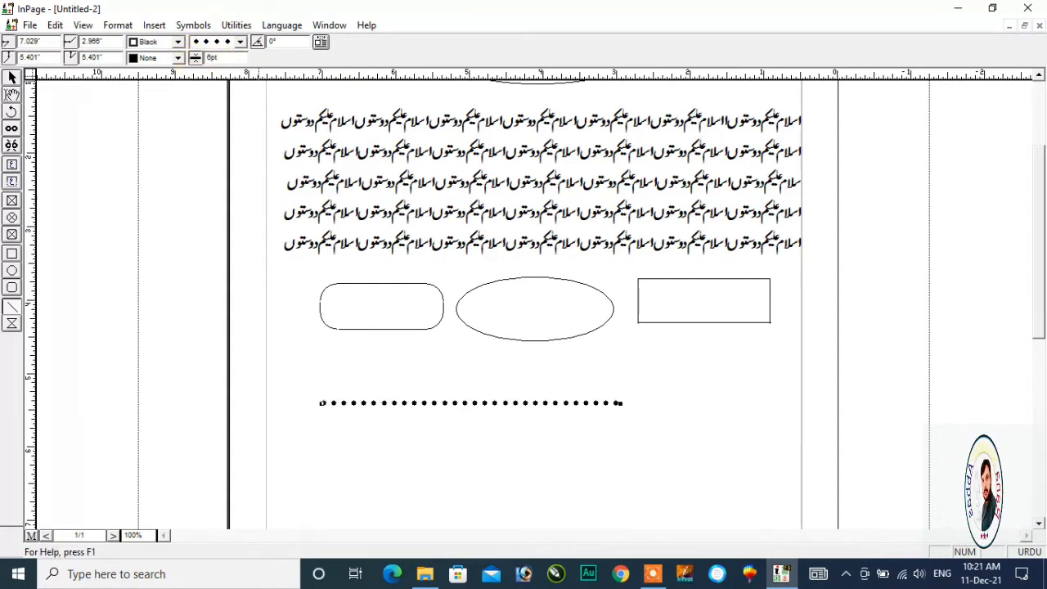
Step: Try the dash-dot, double-line and dotted border patterns on the line below the shapes
click(240, 42)
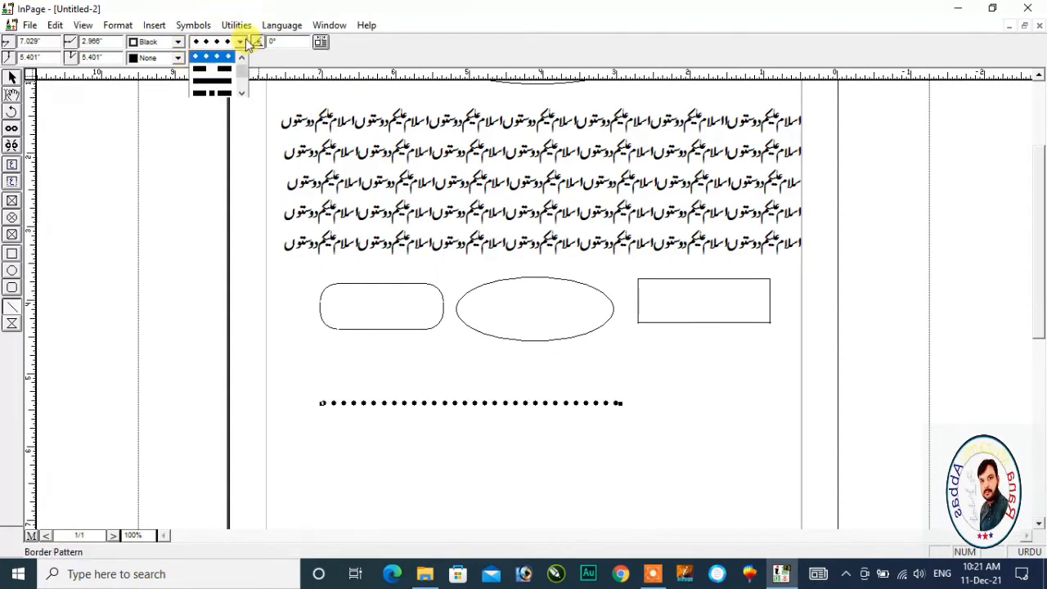
click(222, 91)
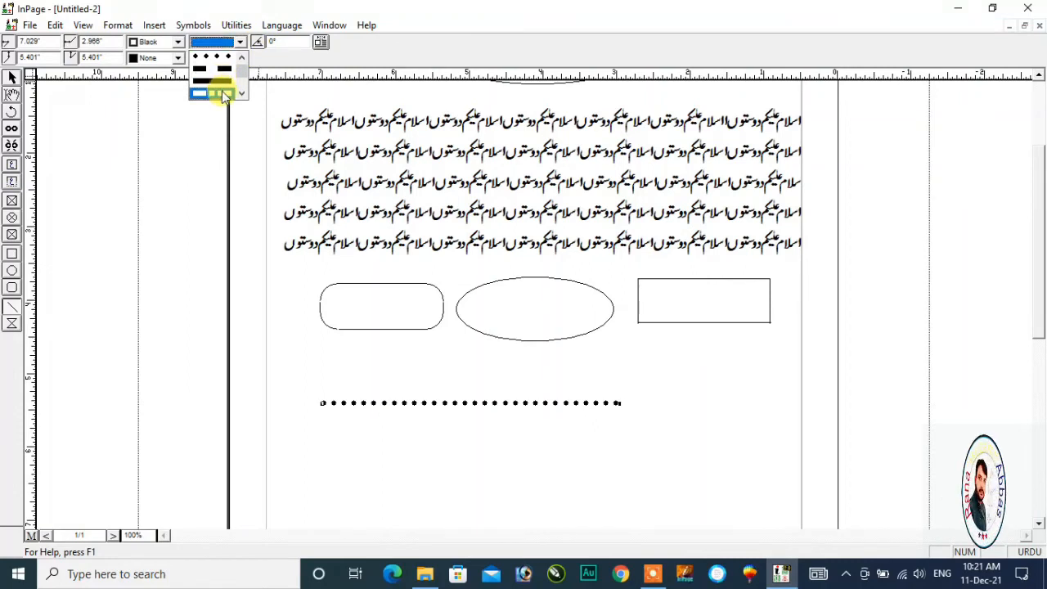
click(242, 42)
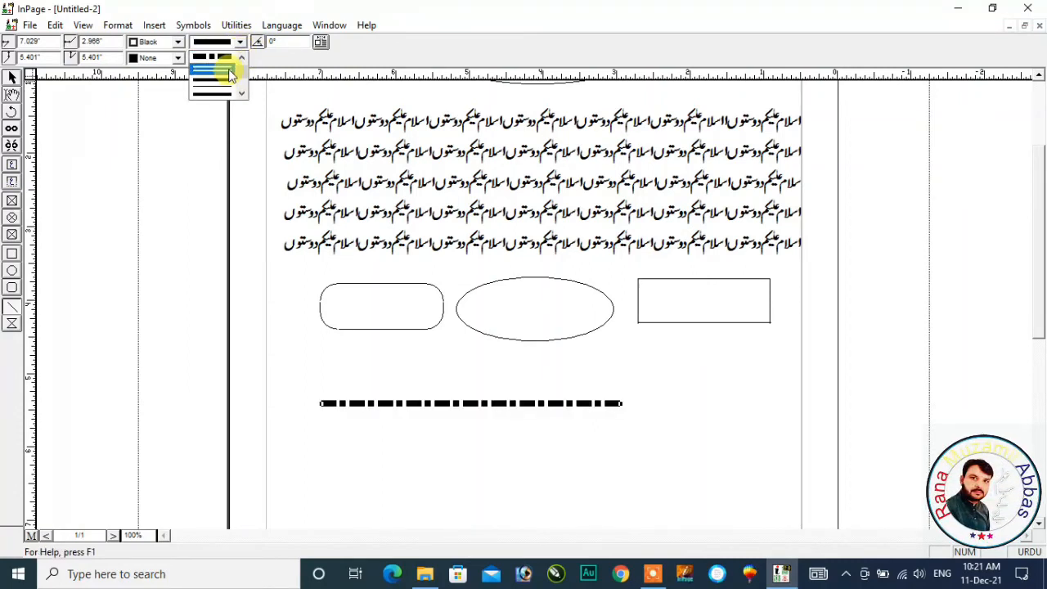
click(229, 73)
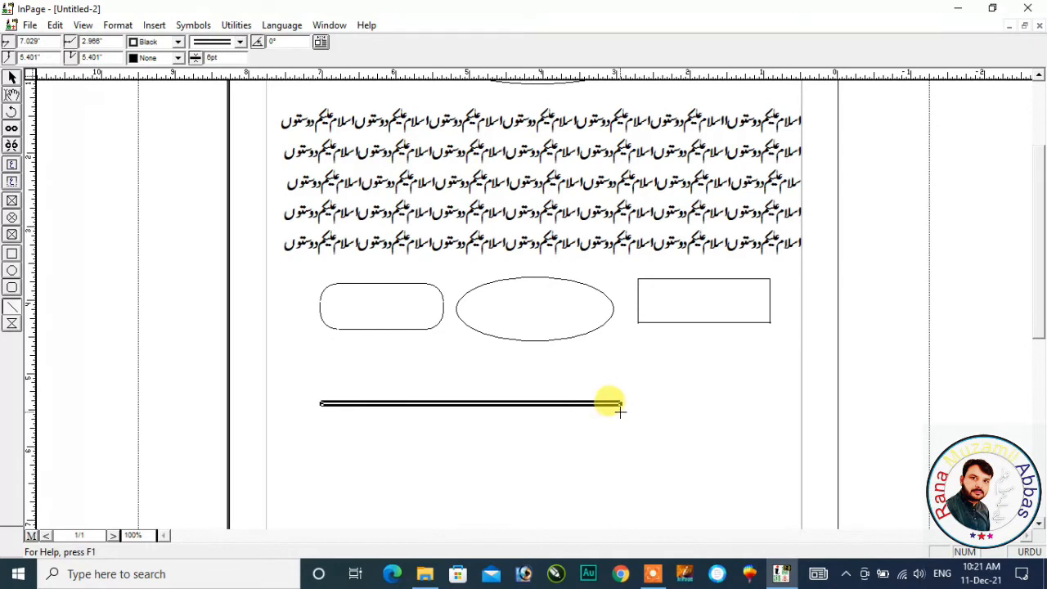
click(240, 43)
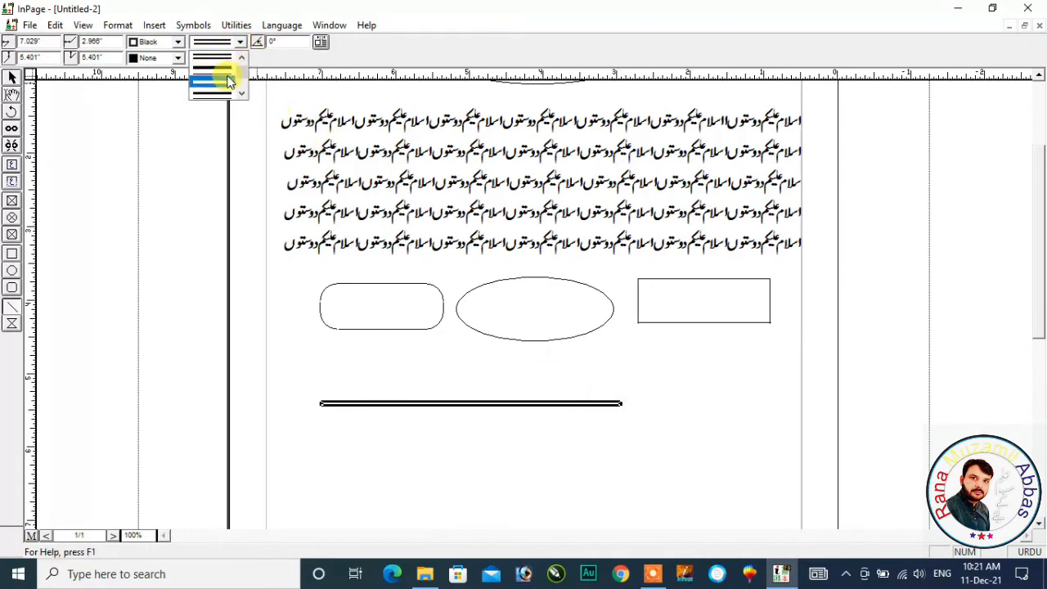
scroll(229, 80, down, 2)
click(221, 69)
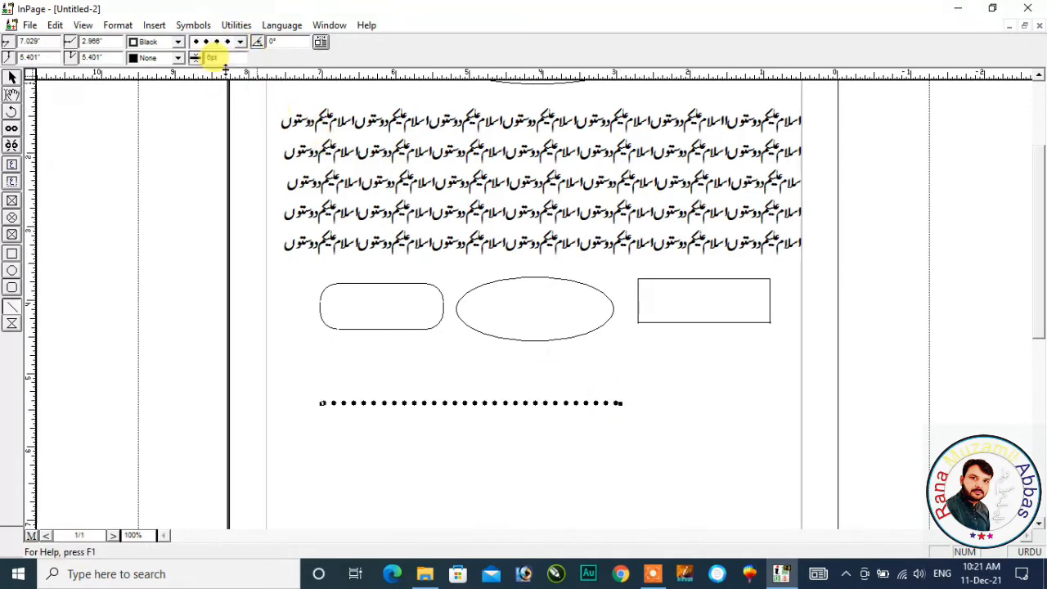
Step: Set the lower line's border pattern to alternating black and white blocks and deselect it
click(241, 45)
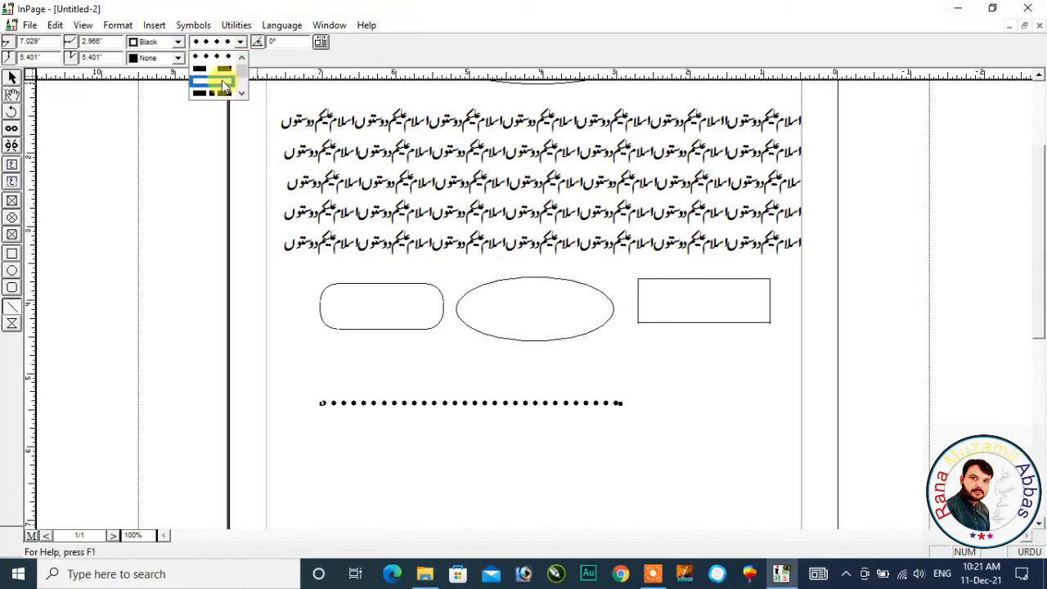
click(225, 85)
click(438, 351)
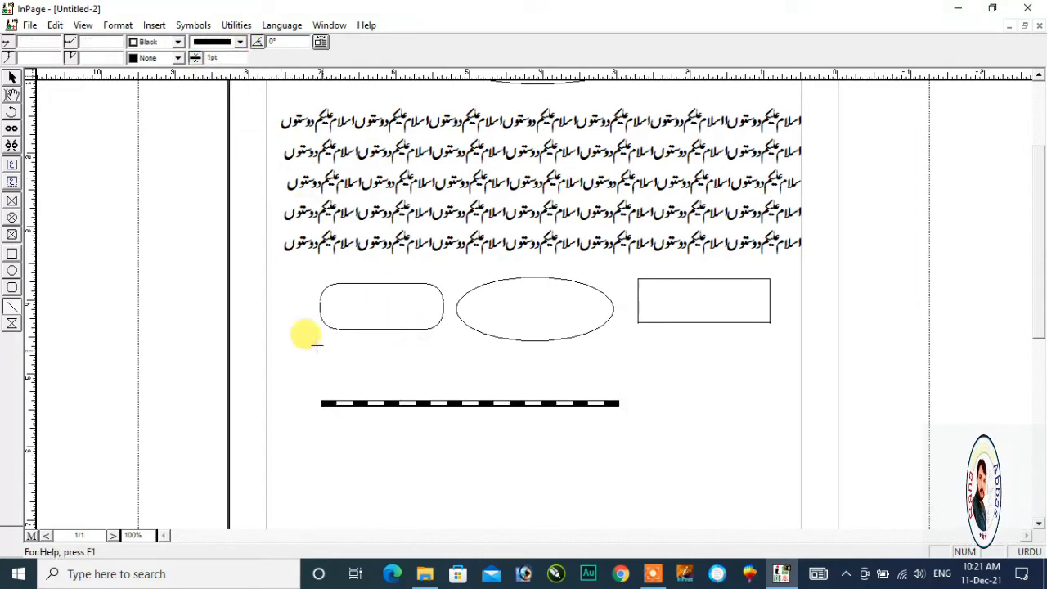
Step: Draw a polygon box about 1.31 by 1.68 inches over the middle of the paragraph and fill it with White
click(11, 324)
drag(424, 121, 521, 248)
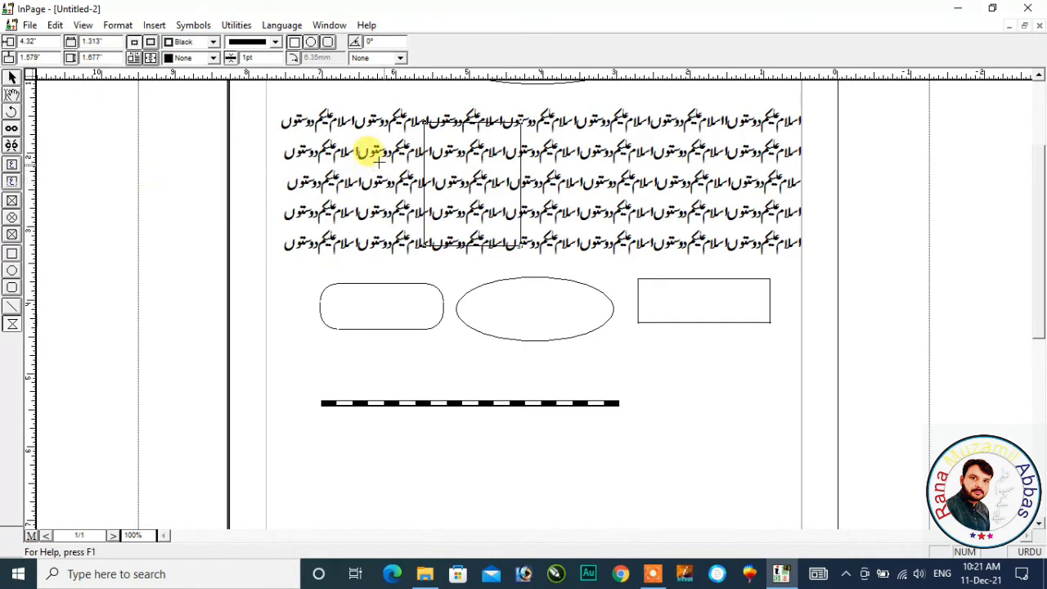
click(13, 96)
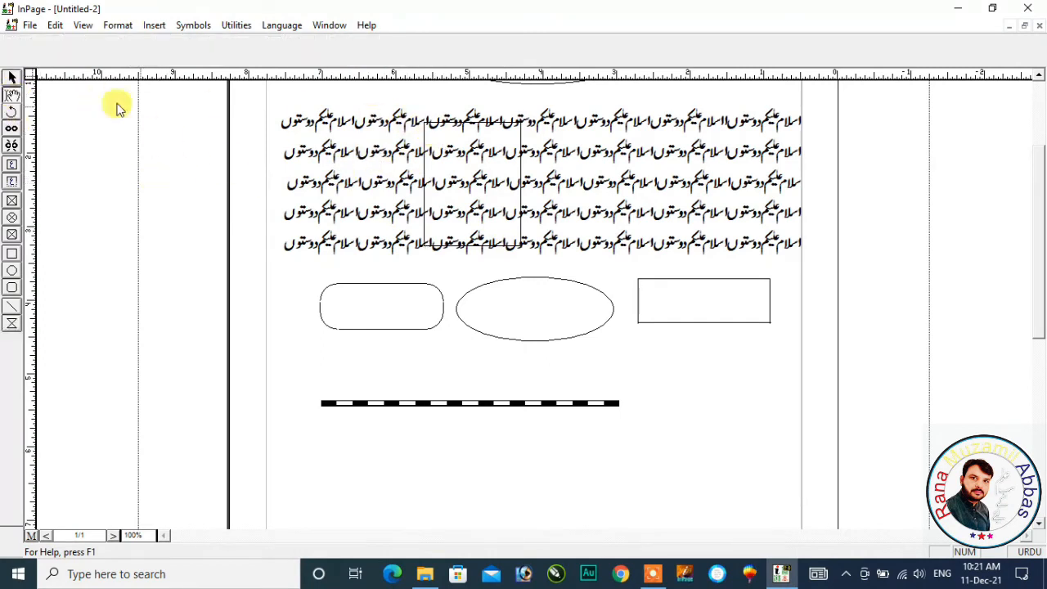
click(415, 124)
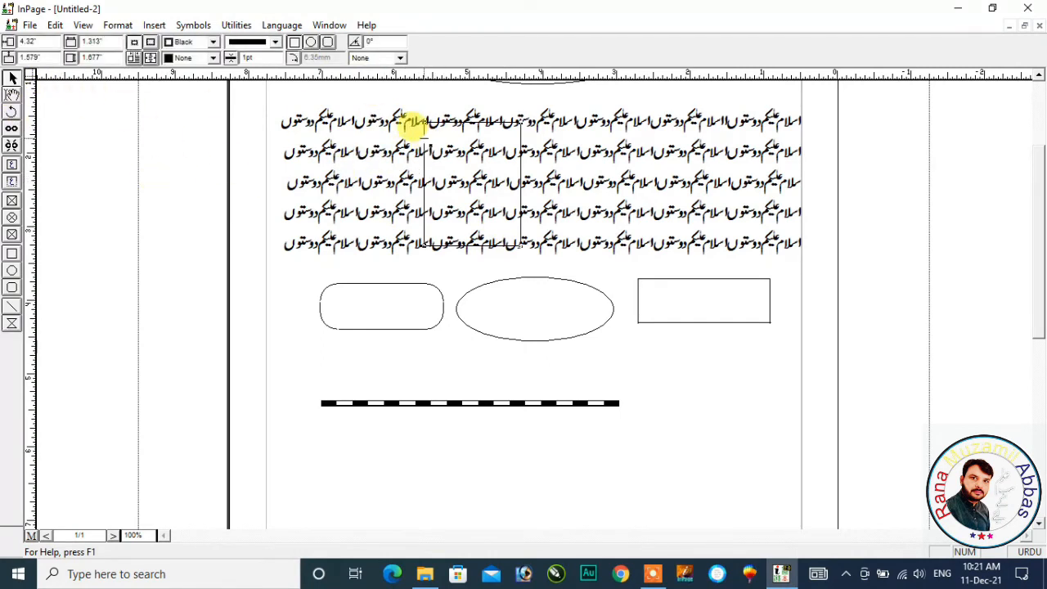
click(213, 59)
click(197, 85)
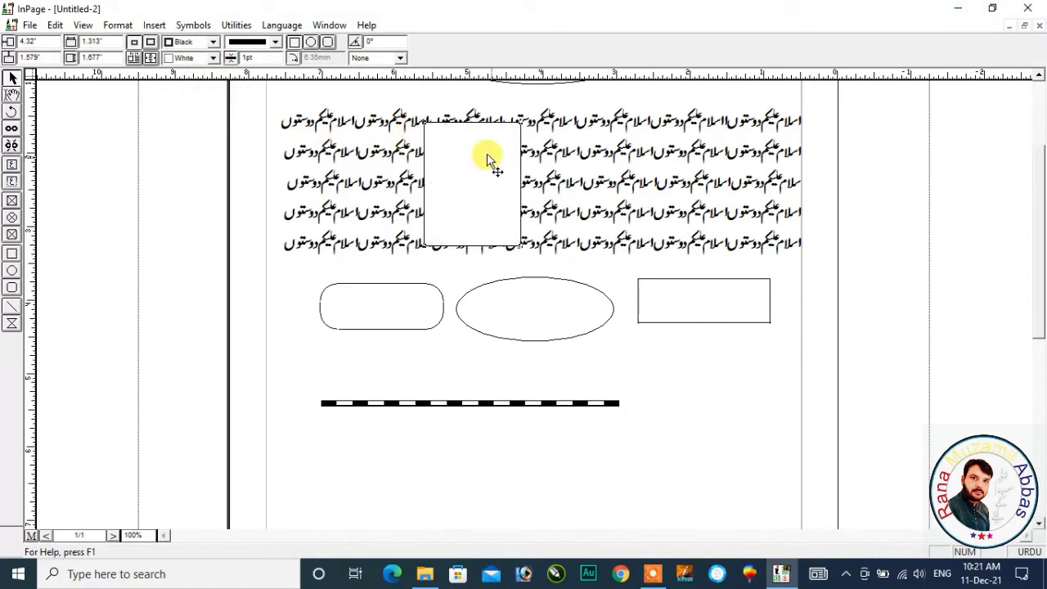
click(13, 98)
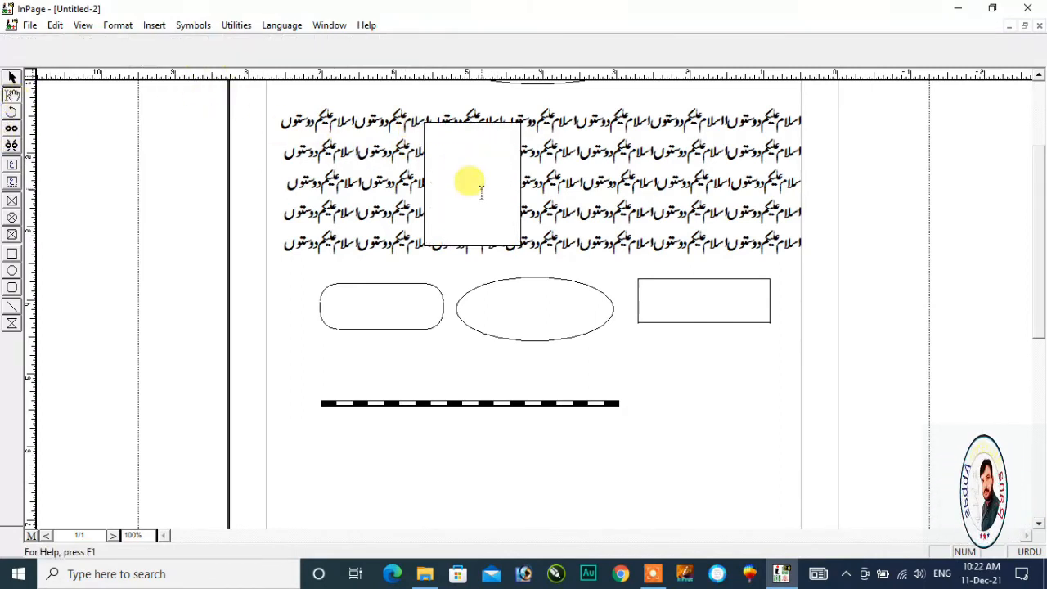
click(478, 181)
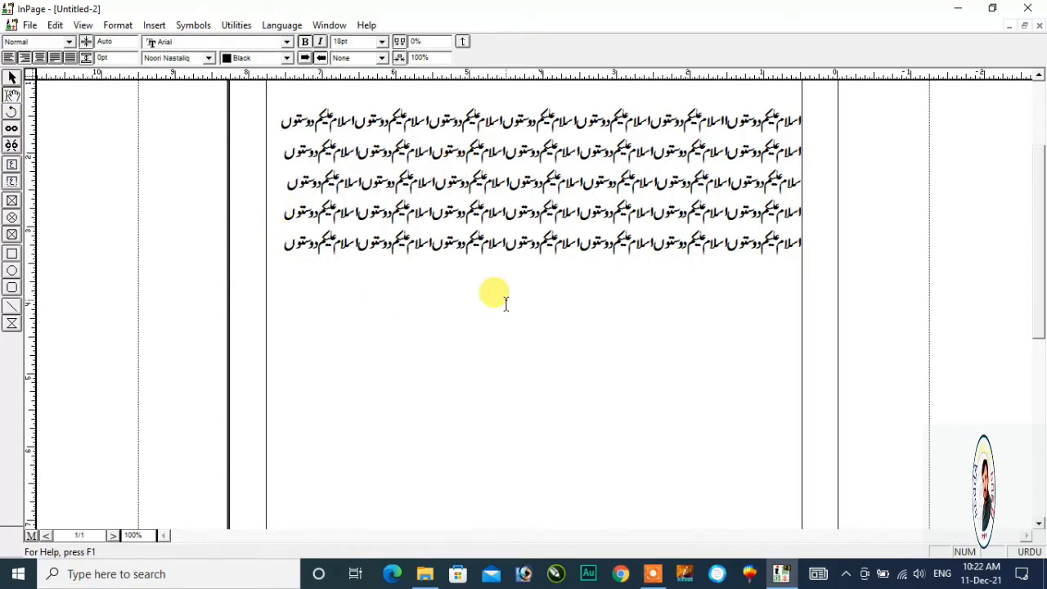
click(12, 323)
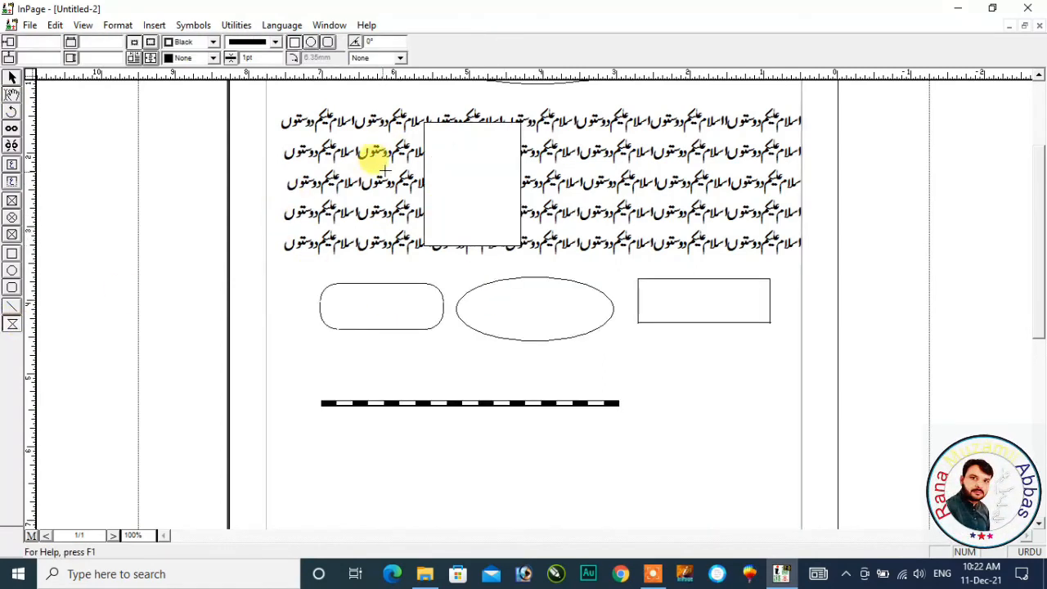
right_click(462, 171)
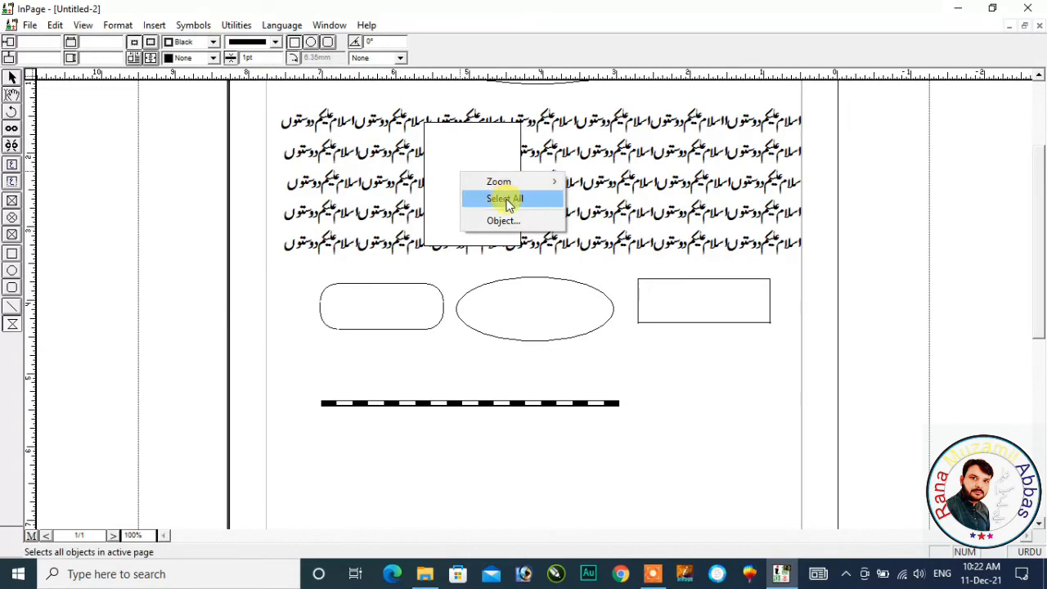
mouse_move(533, 181)
click(431, 166)
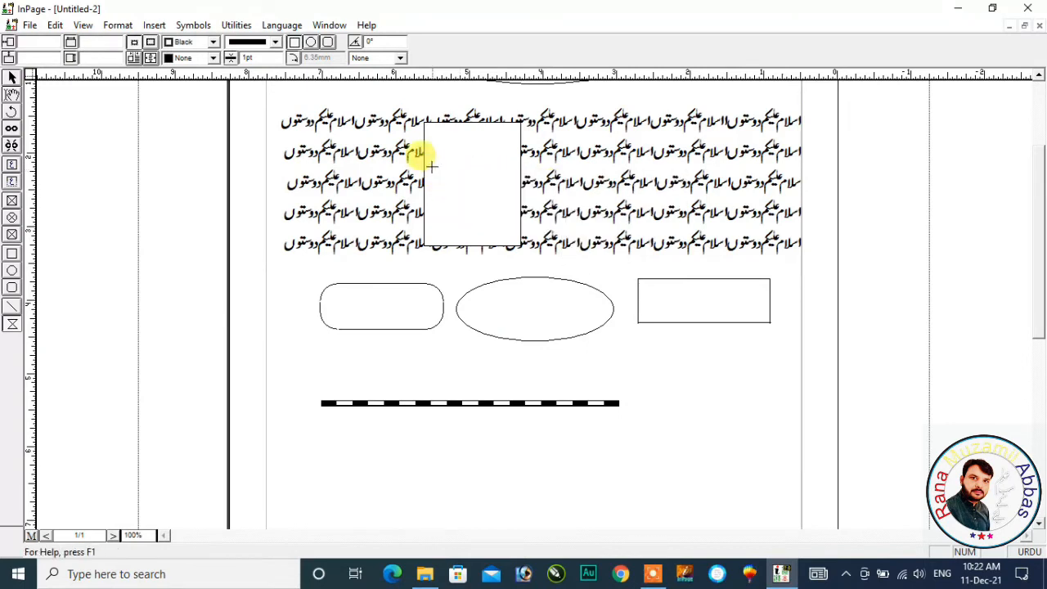
click(13, 96)
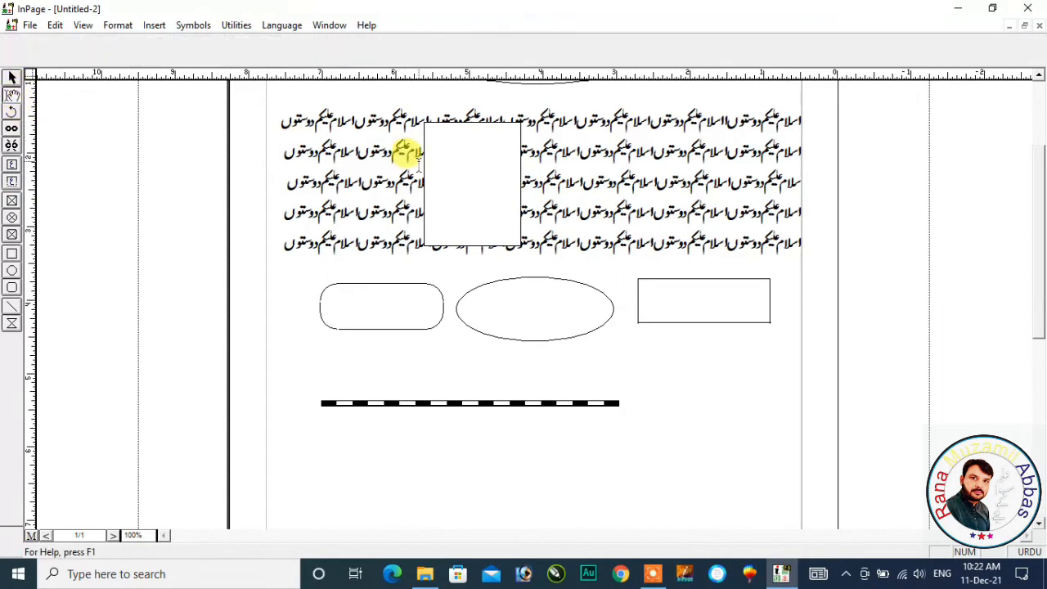
Step: Reshape the white polygon by pulling its left and right edges outward into points and notching its bottom edge inward
click(12, 80)
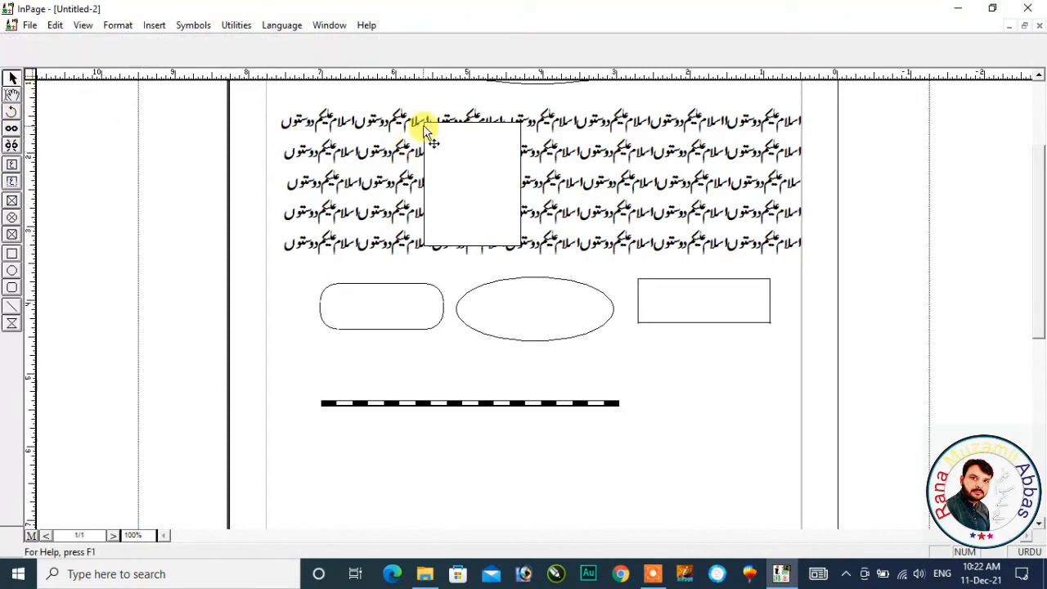
click(424, 125)
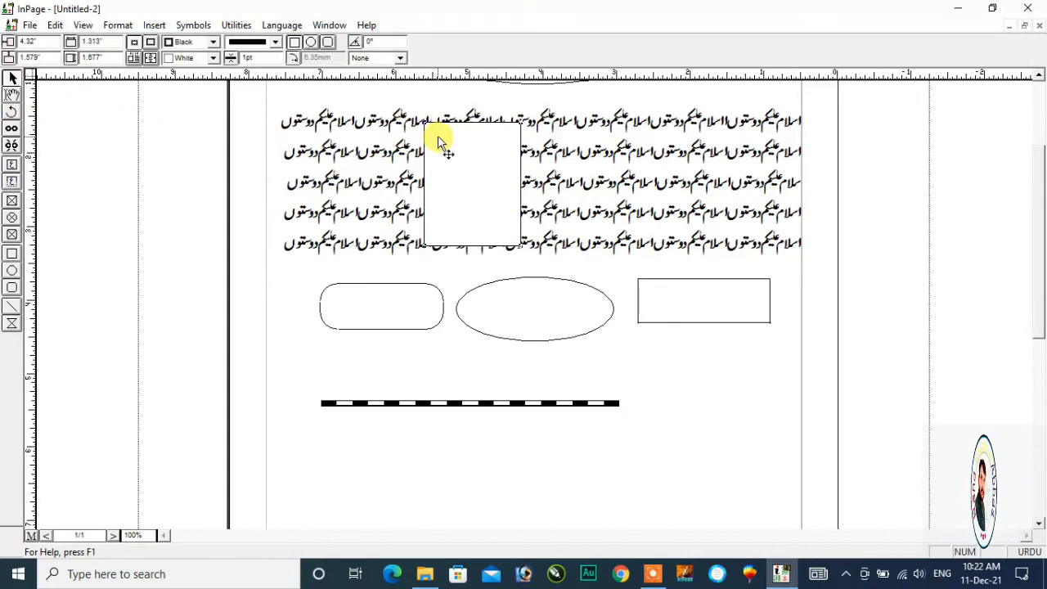
right_click(438, 141)
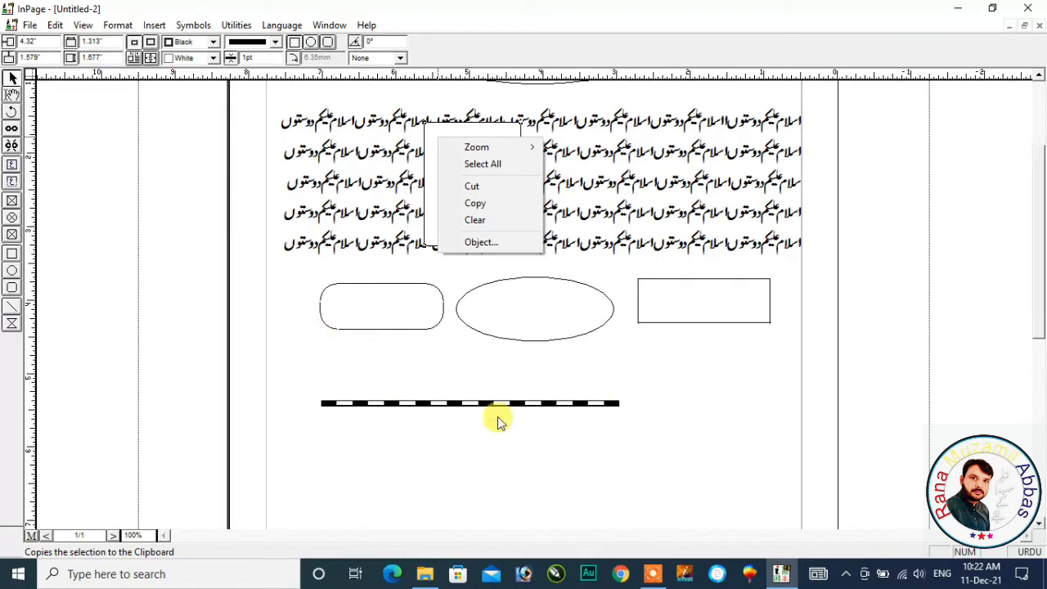
click(654, 576)
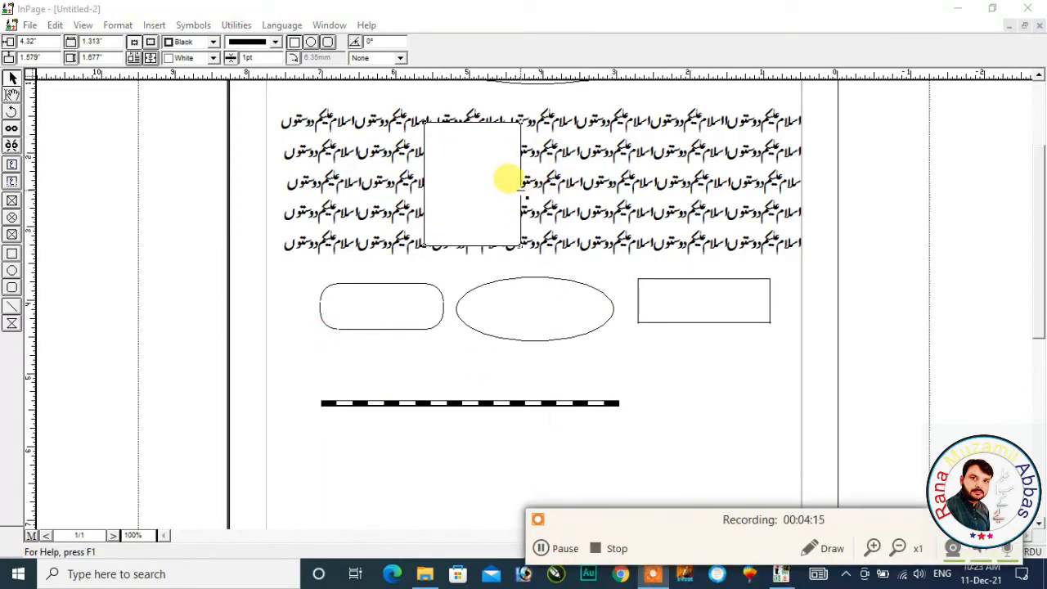
drag(520, 190, 547, 193)
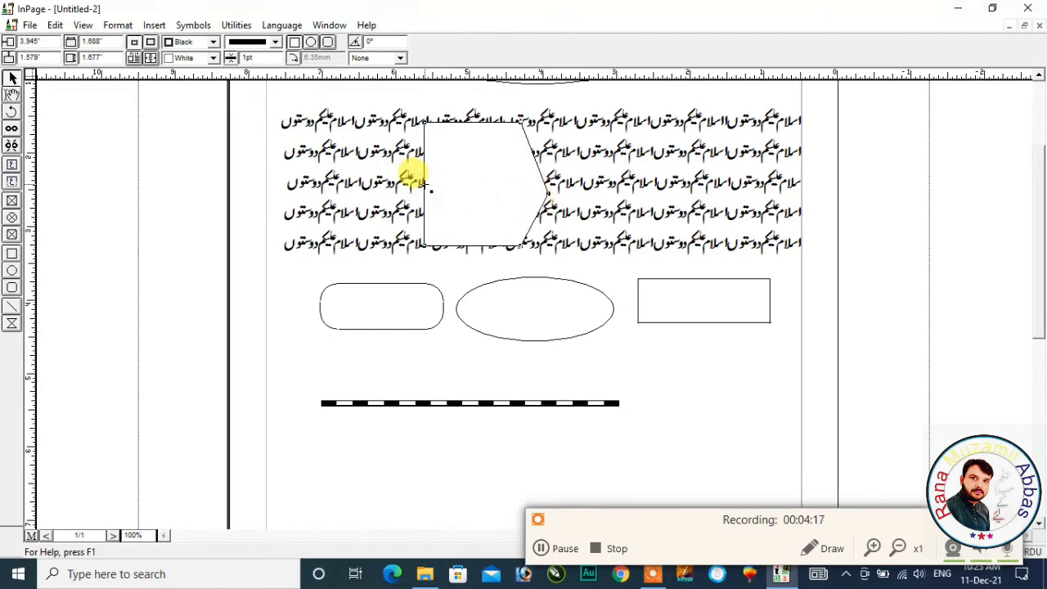
drag(389, 169, 402, 189)
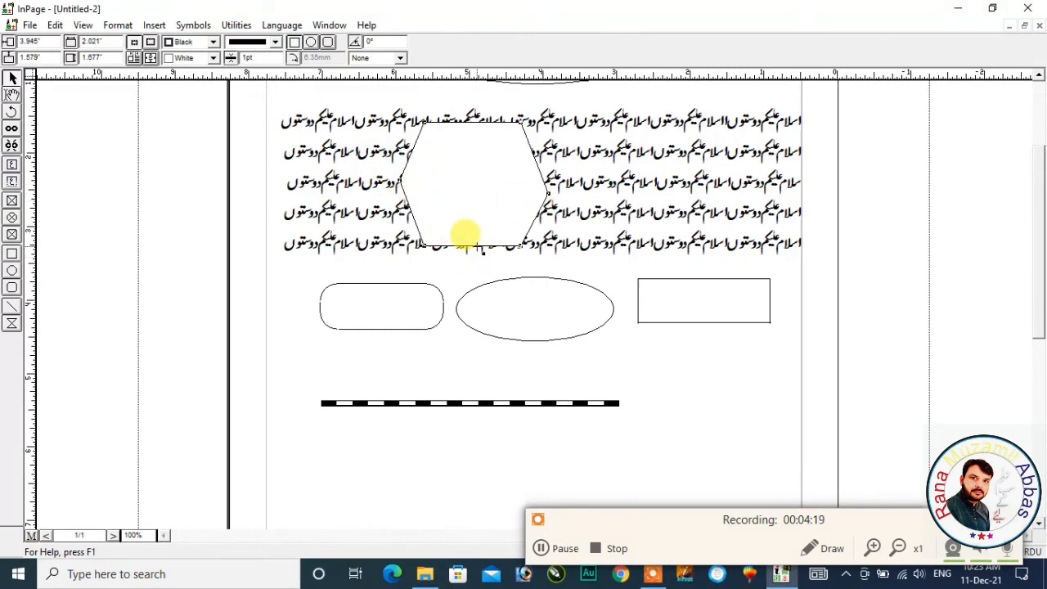
drag(477, 228, 477, 232)
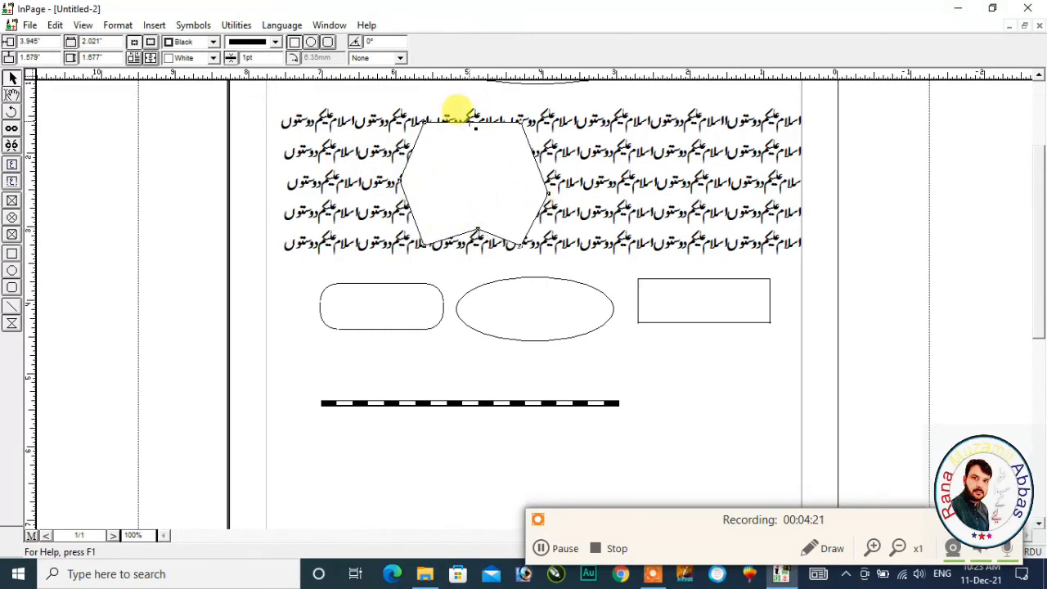
Step: Notch the white polygon's top edge inward and turn on text run around for it
drag(472, 123, 471, 140)
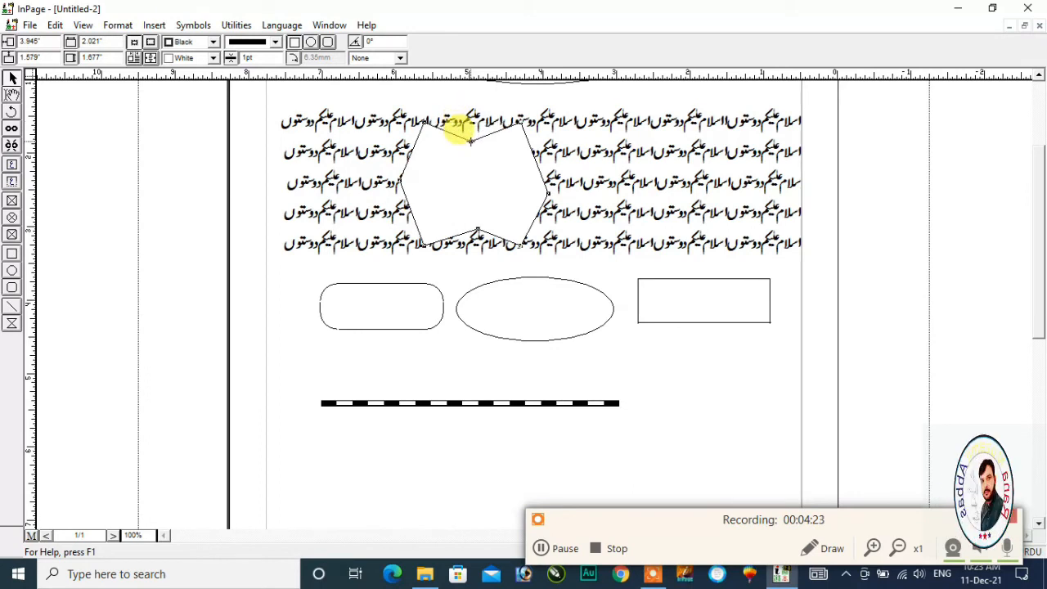
click(116, 26)
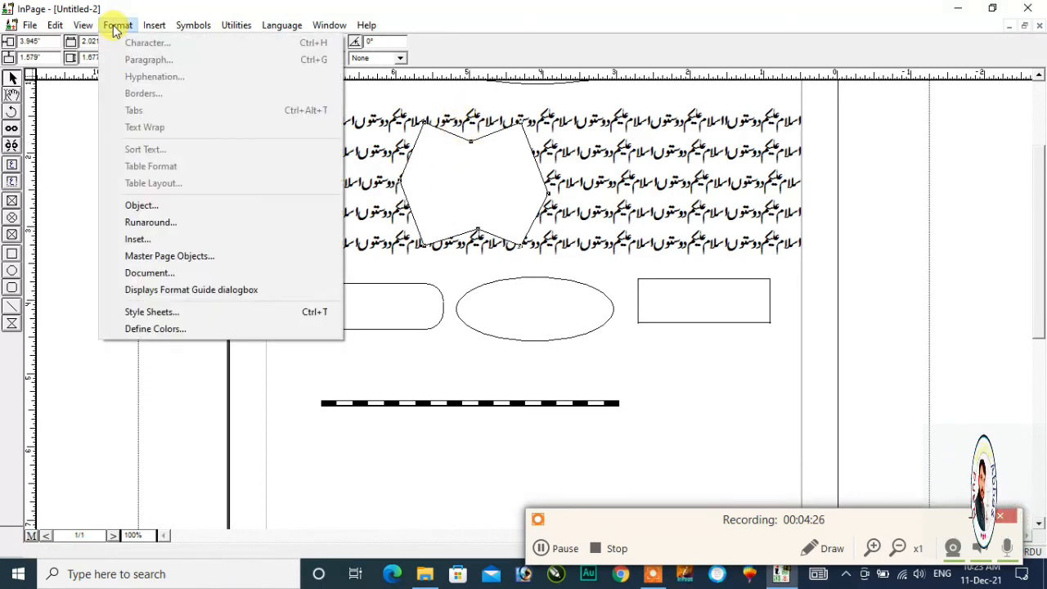
click(151, 223)
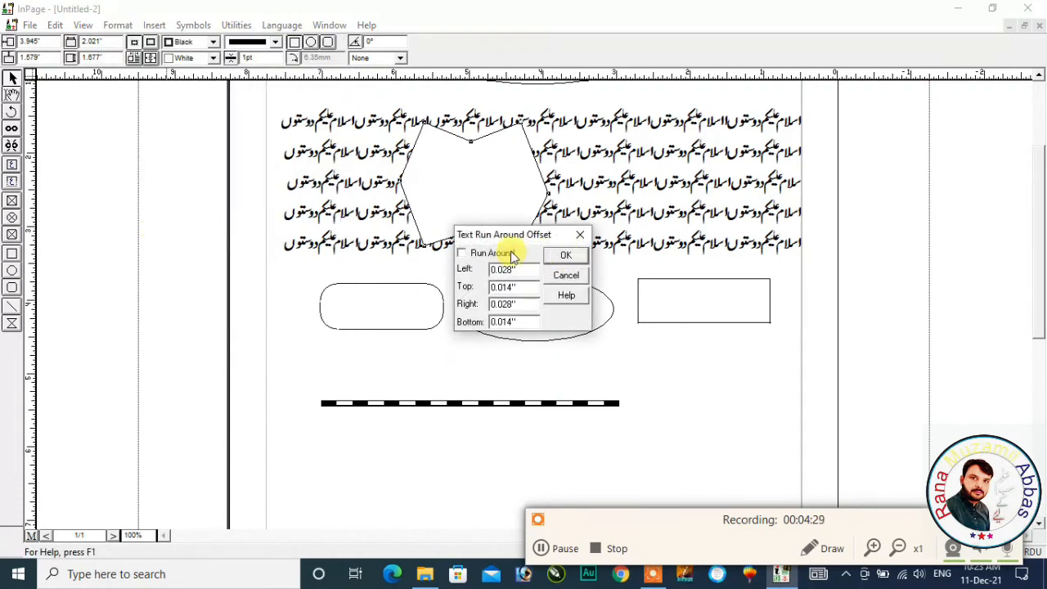
click(566, 254)
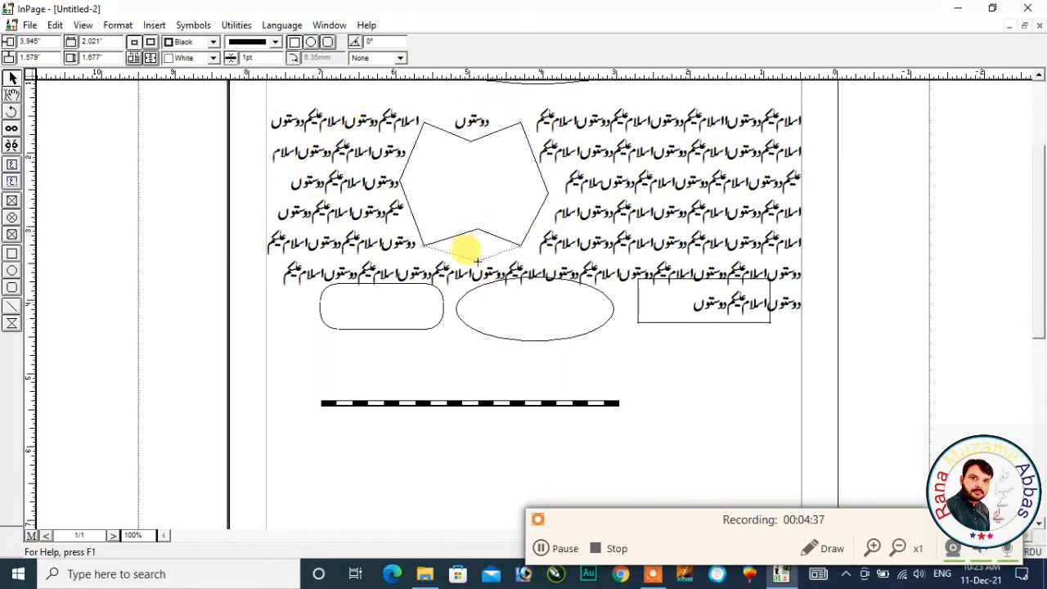
Step: Stretch the polygon to about 3.66 by 1.89 inches by pulling its bottom notch down and side points outward, and bend its upper-left edge outward
drag(476, 261, 477, 260)
drag(547, 193, 607, 196)
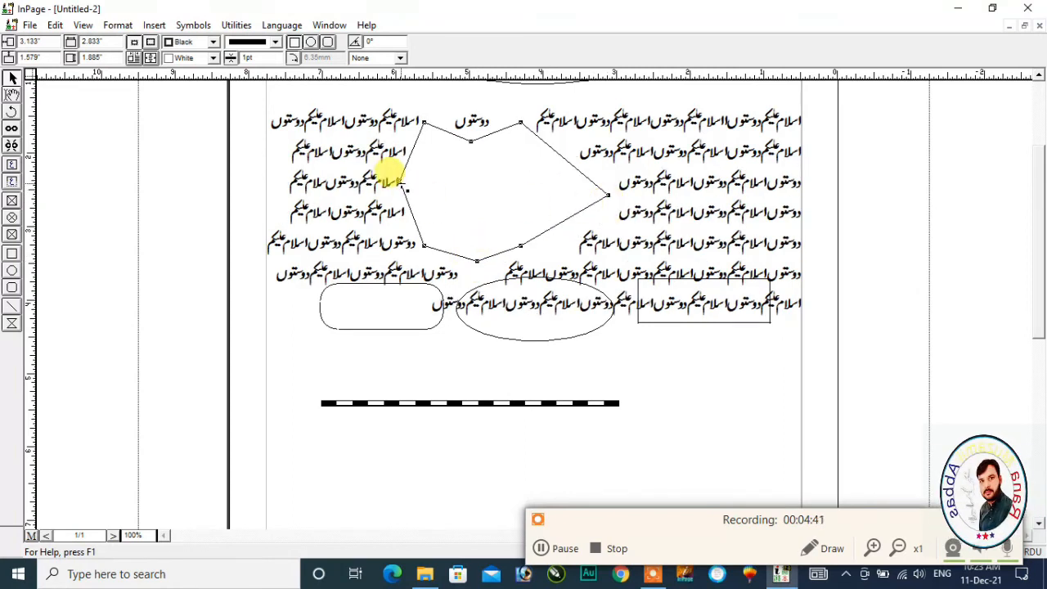
drag(401, 181, 340, 182)
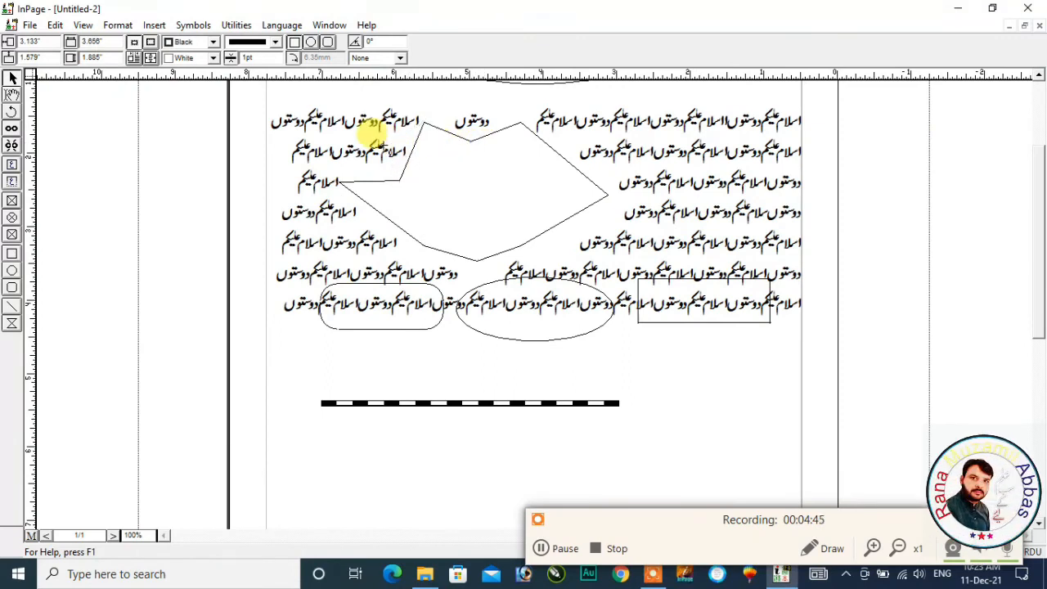
drag(381, 137, 383, 145)
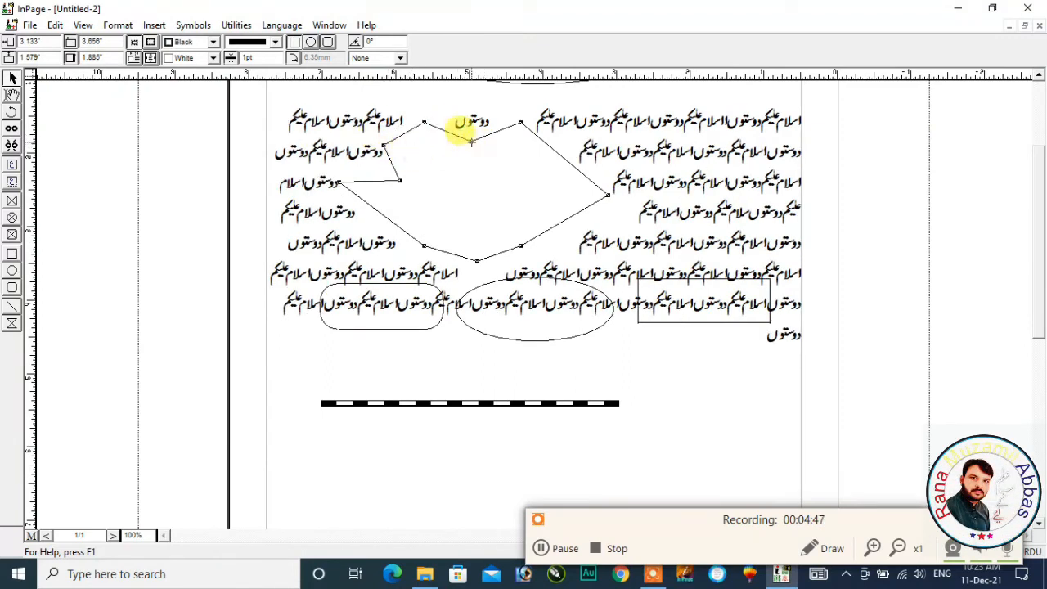
Step: Deepen the polygon's top notch, lower its upper-right corner, and pull its upper-left edges and right point inward to about 2.68 inches wide
drag(475, 179, 476, 211)
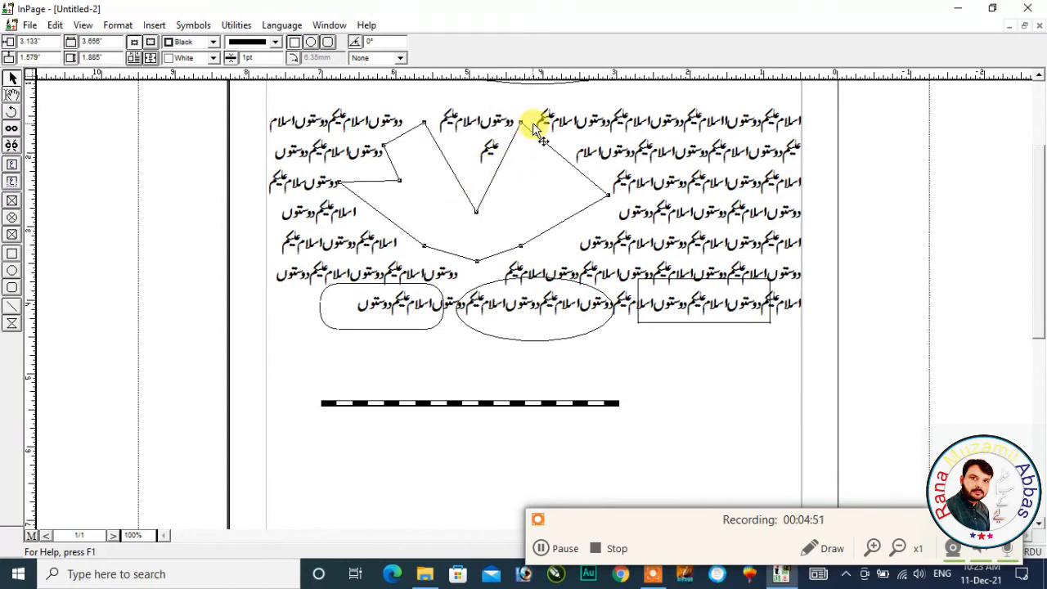
drag(535, 160, 535, 158)
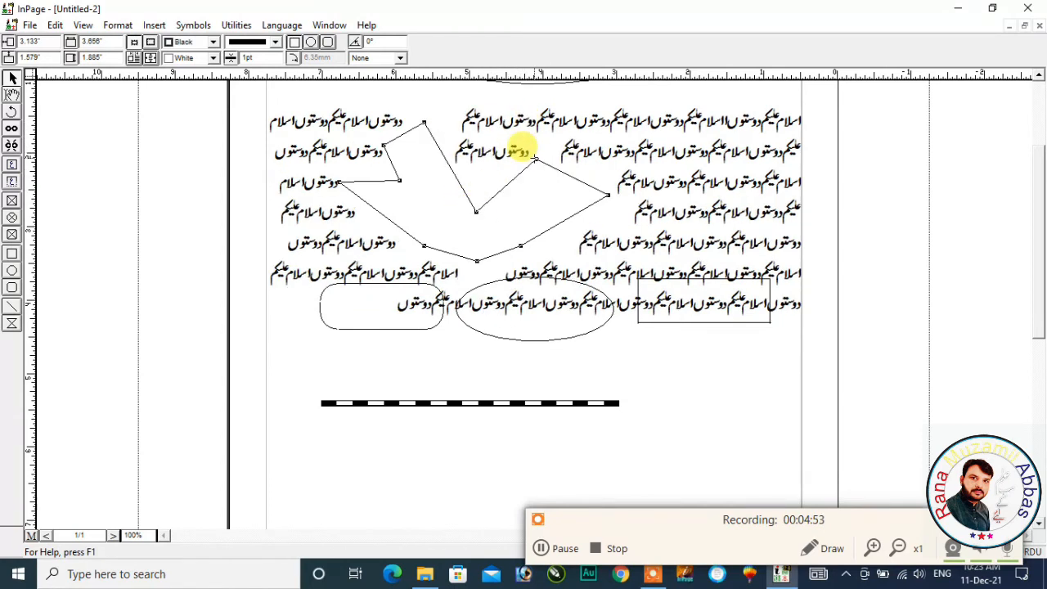
drag(383, 145, 428, 193)
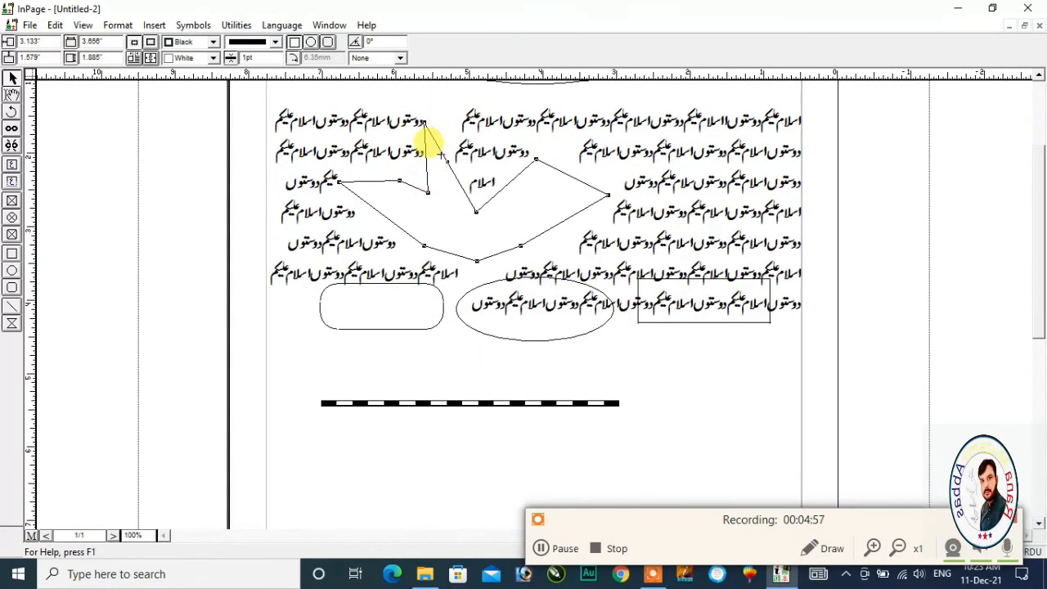
drag(428, 140, 449, 189)
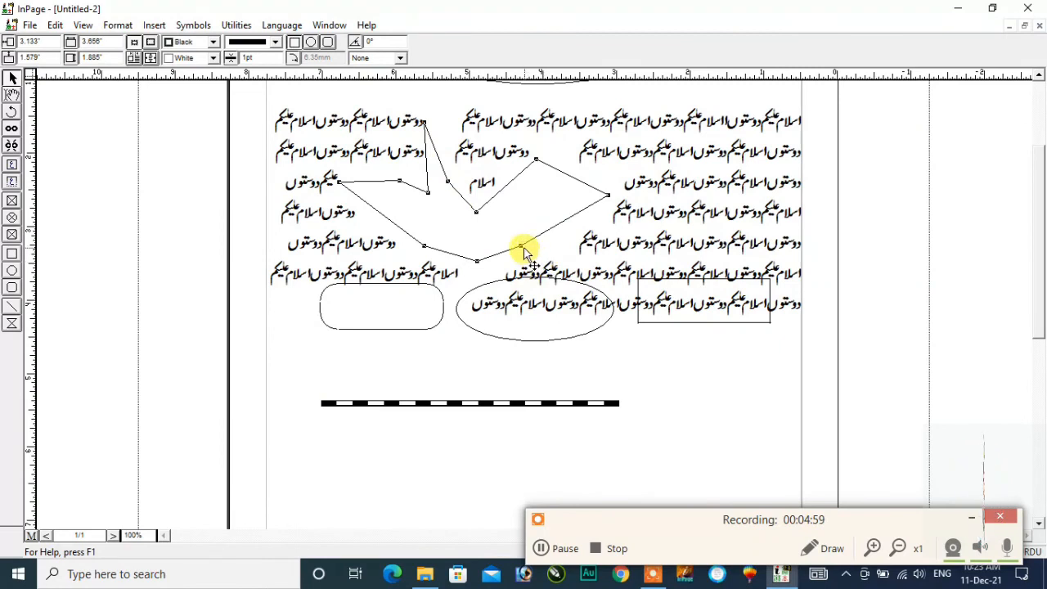
drag(607, 194, 532, 201)
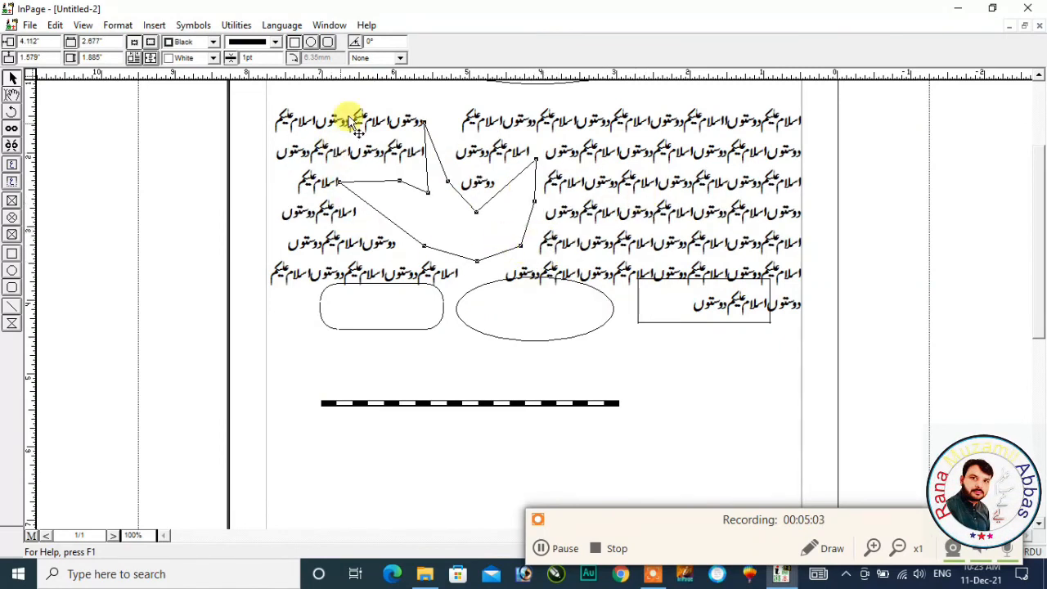